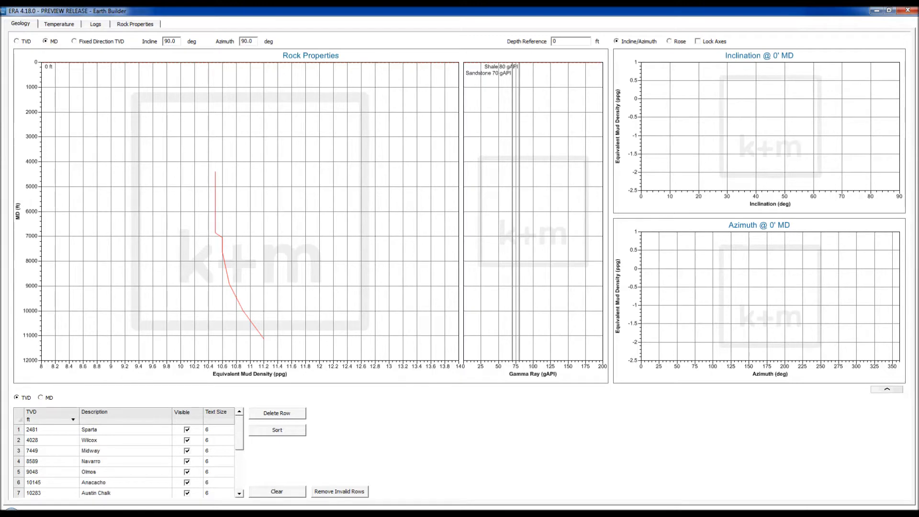
Review the well temperature settings, then show the empty Logs table with its five log tracks
click(59, 24)
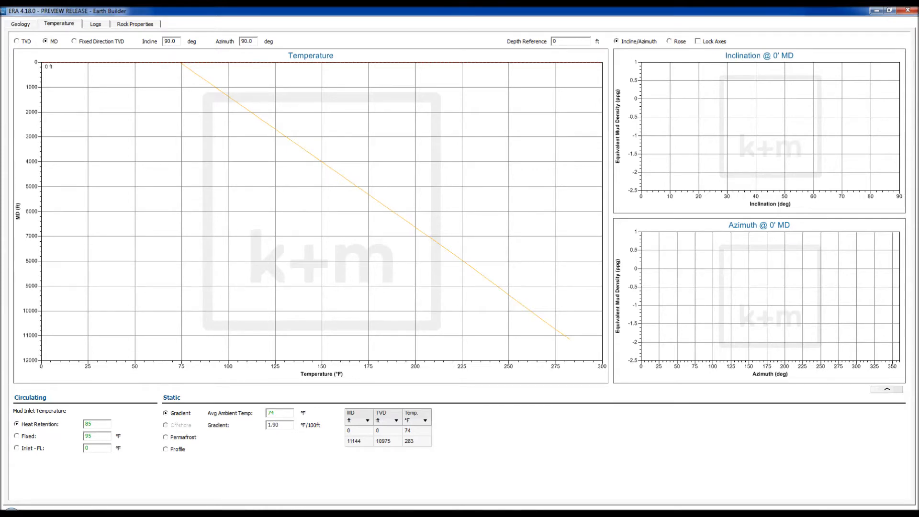
click(96, 24)
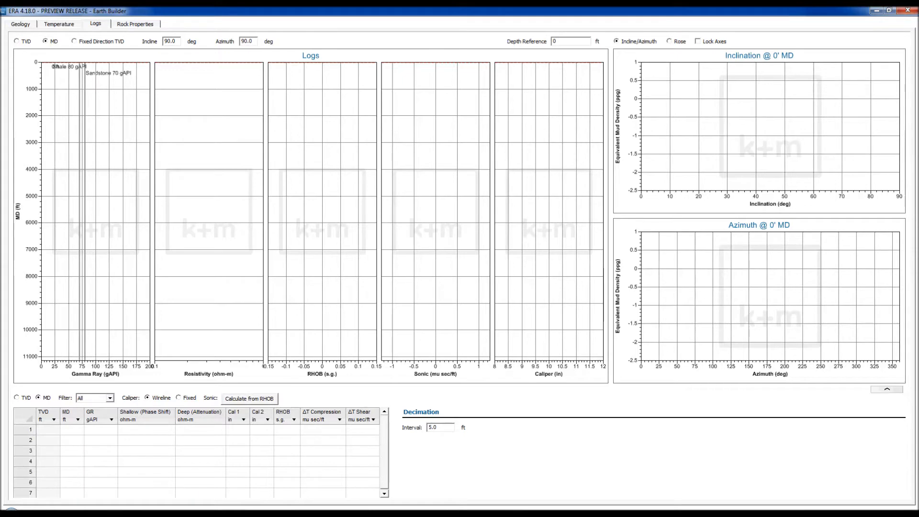
Copy the Excel Sheet2 log data B2:J6882 and return to Earth Builder
drag(918, 33, 391, 65)
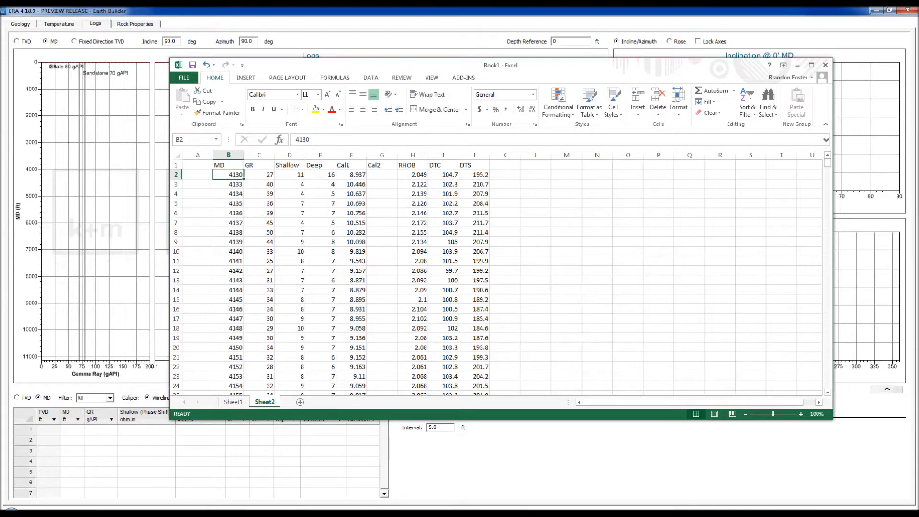
drag(228, 175, 474, 185)
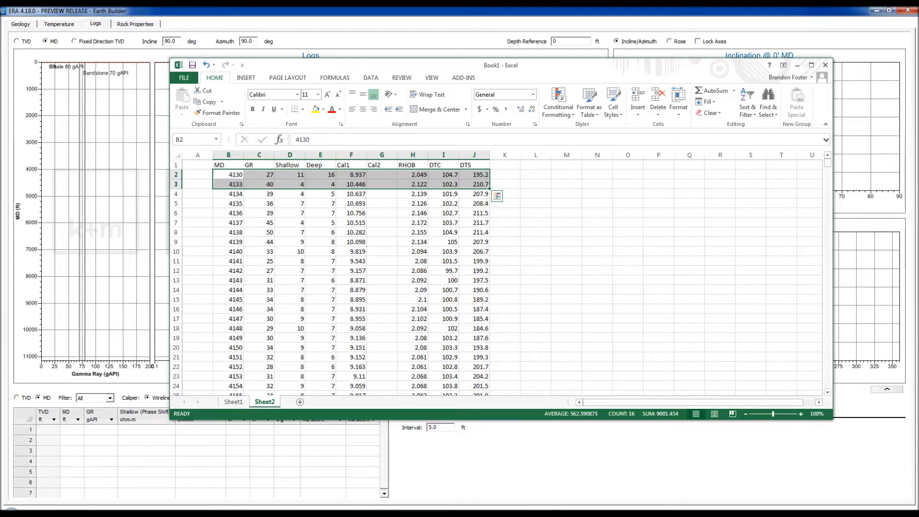
key(End)
key(shift+Down)
key(ctrl+c)
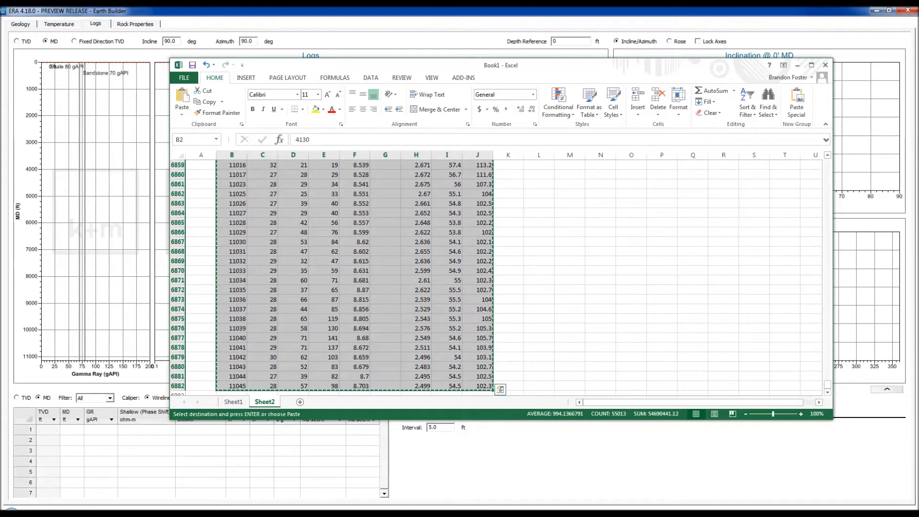
key(alt+Tab)
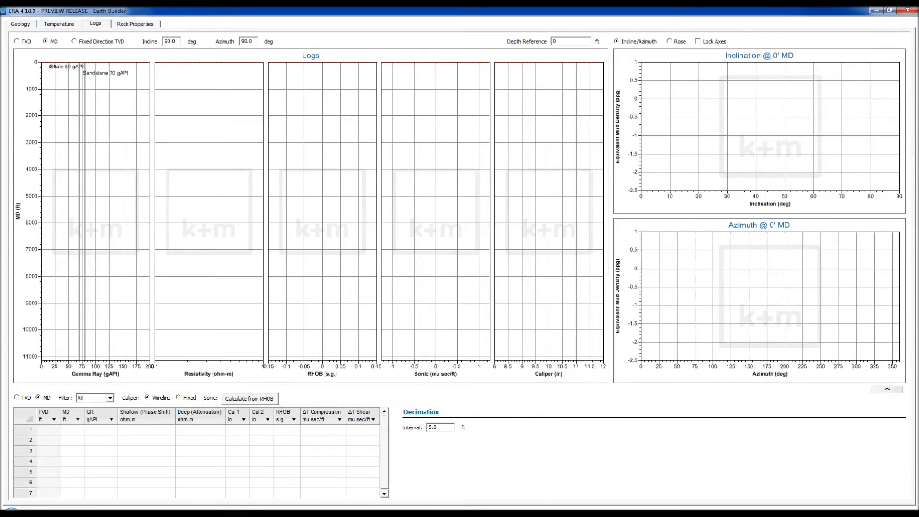
Paste the copied log data into the Logs table starting at the first MD cell
click(72, 430)
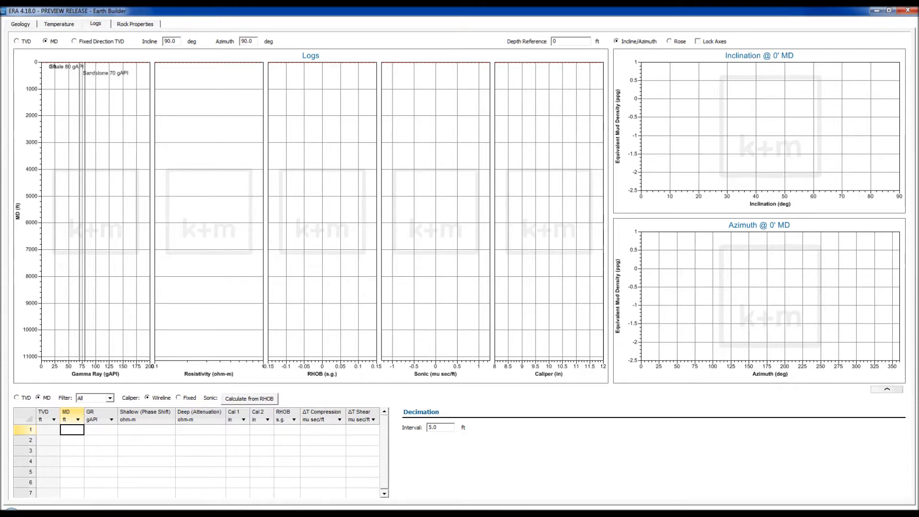
key(ctrl+v)
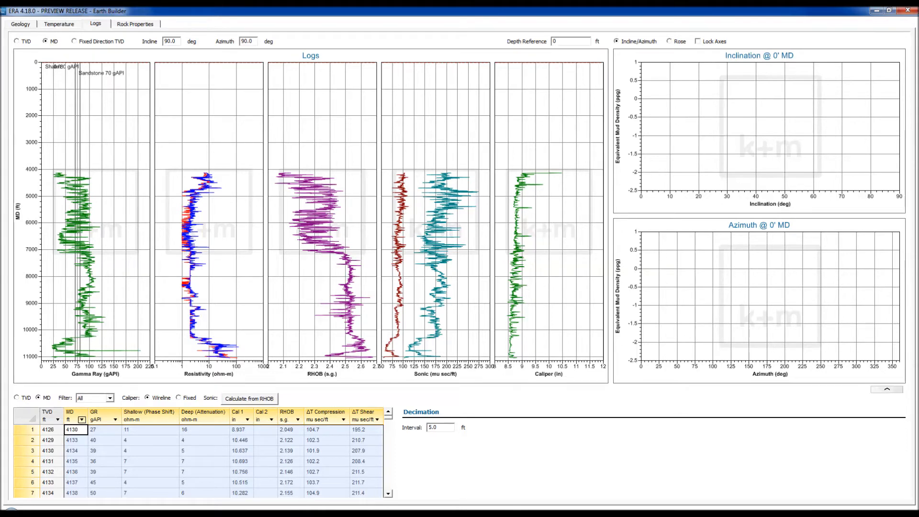
double_click(433, 428)
text(1)
key(Return)
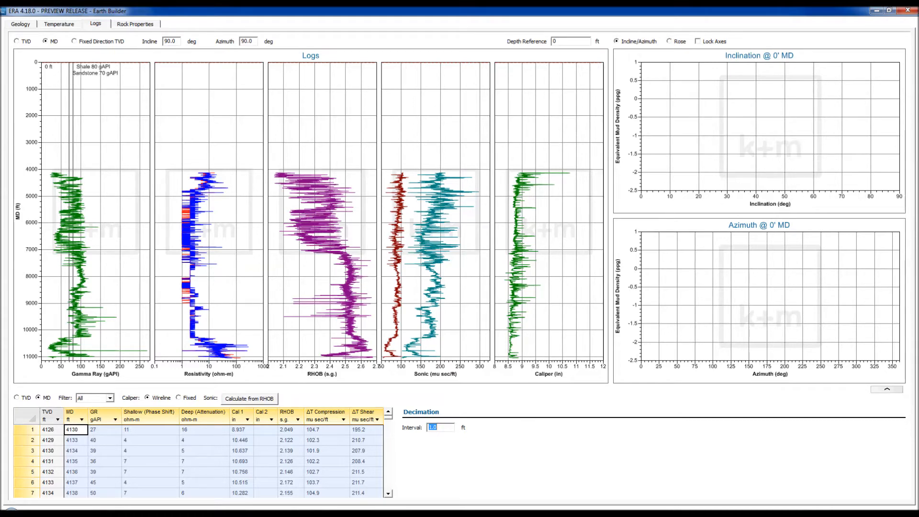
text(5)
key(Return)
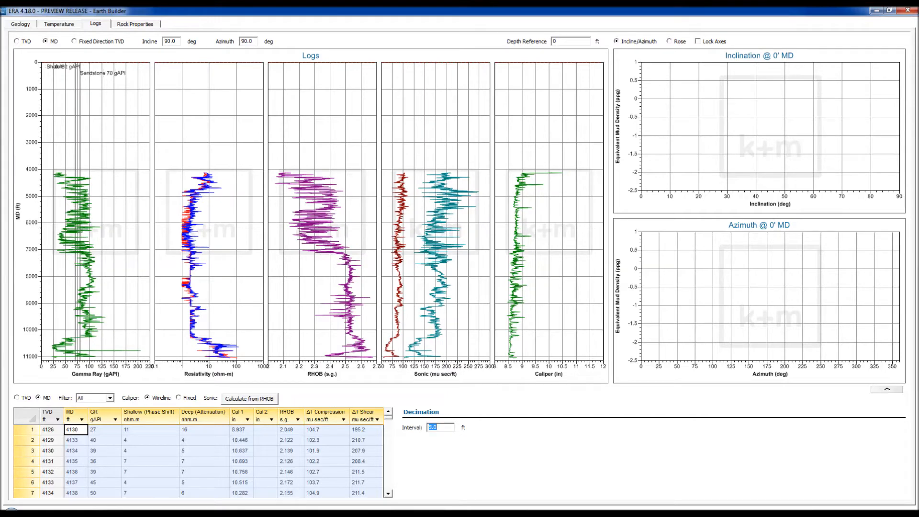
text(0)
key(Return)
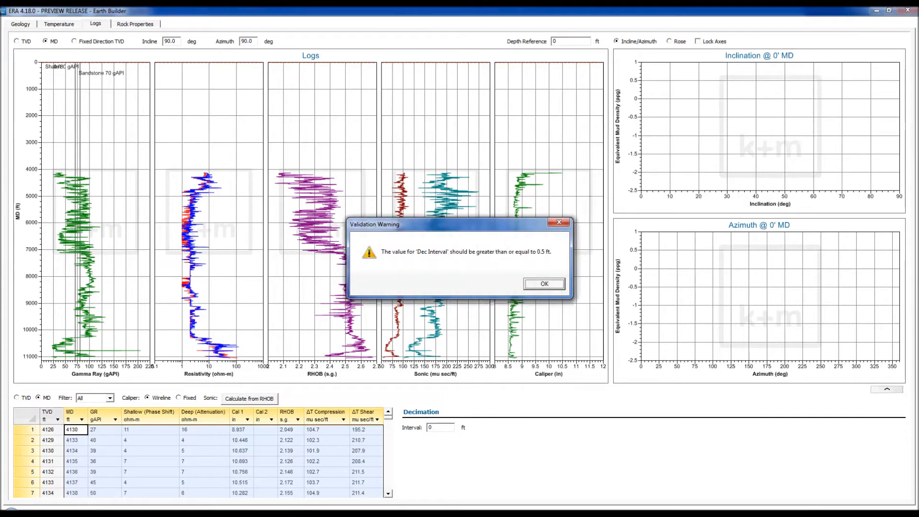
key(Return)
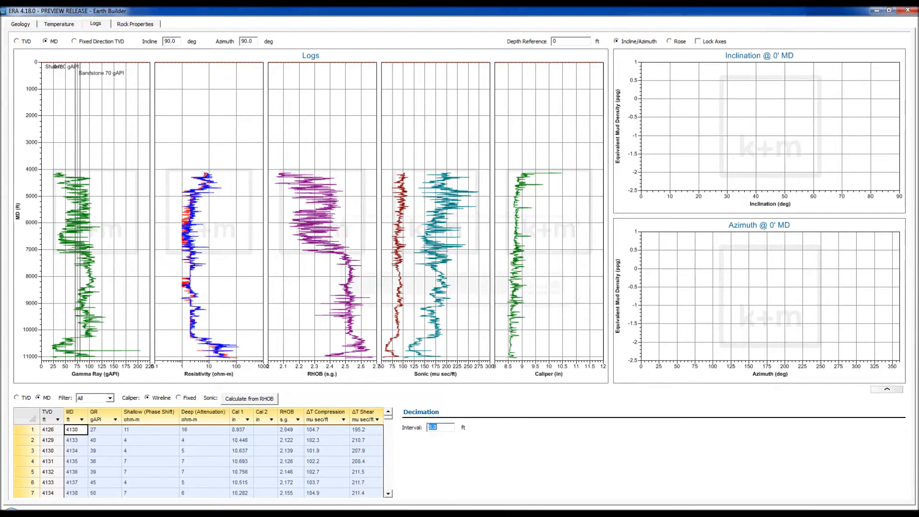
text(20)
key(Return)
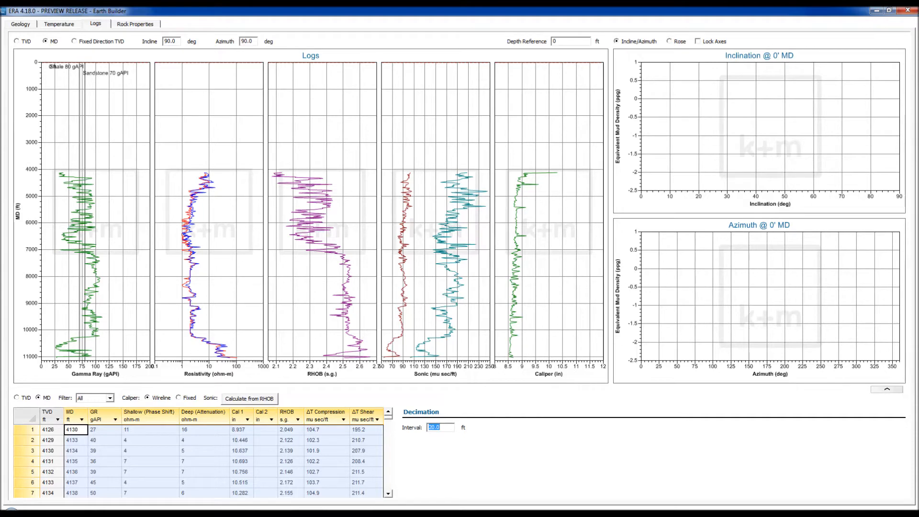
text(5)
key(Return)
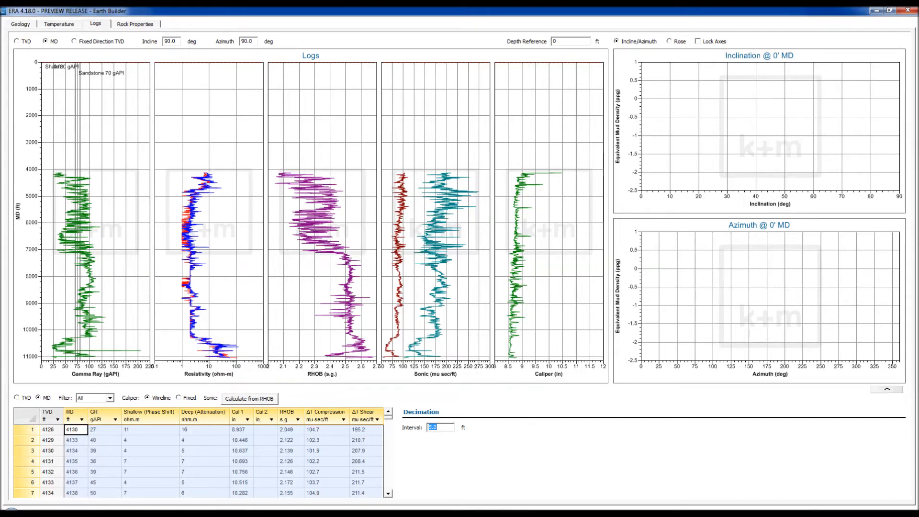
click(135, 24)
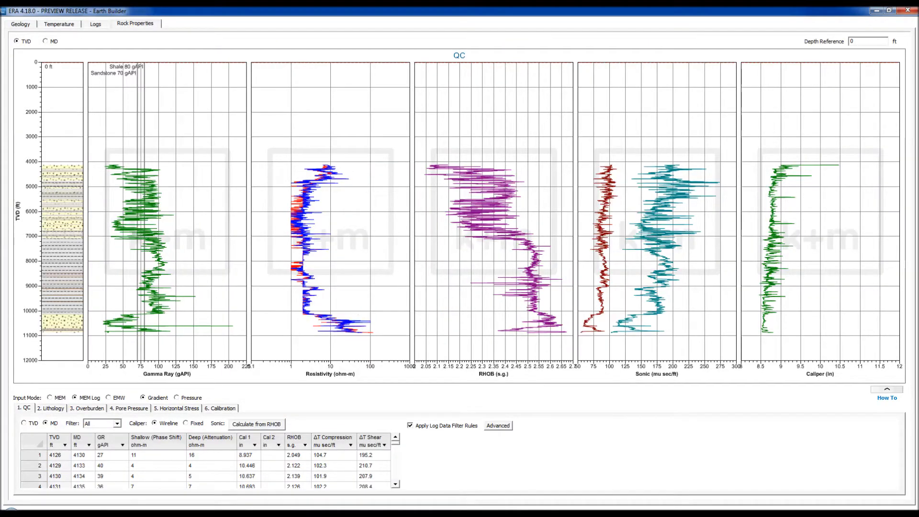
Try the MEM, MEM Log and EMW input modes on the rock properties QC plots
click(50, 398)
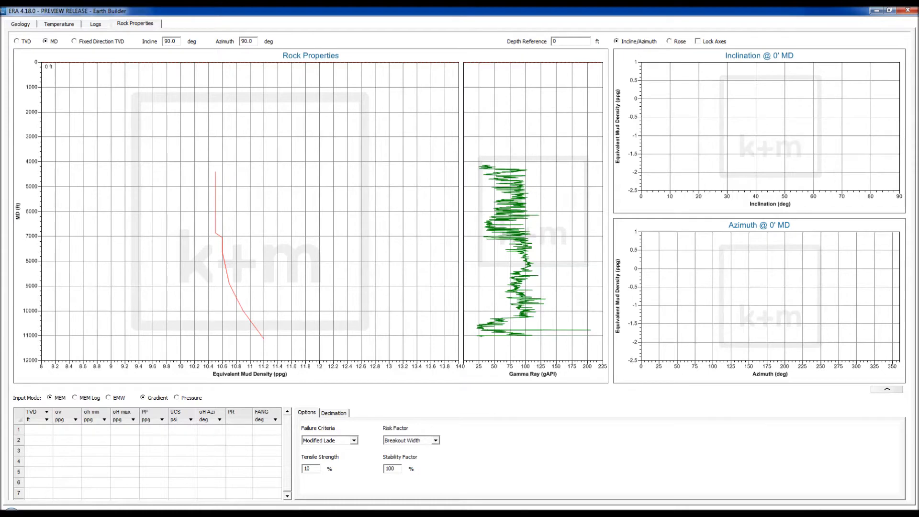
click(76, 398)
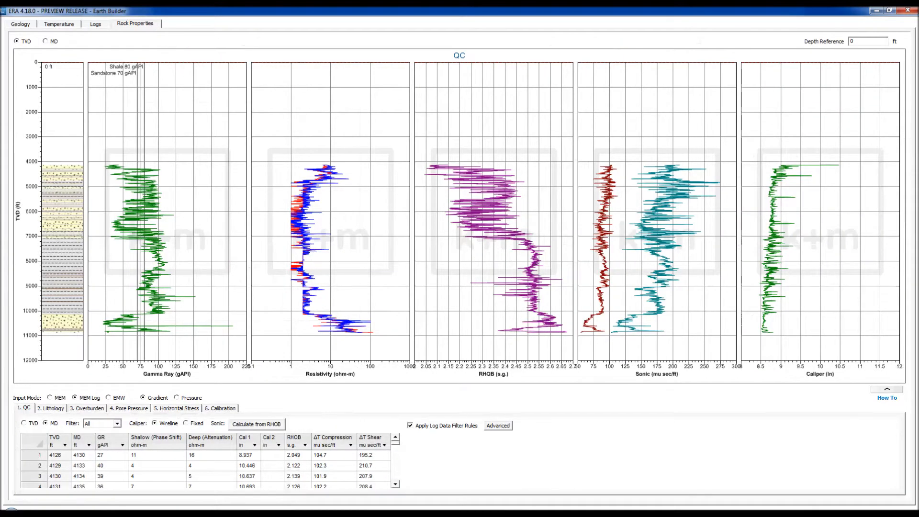
click(108, 398)
Turn Apply Log Data Filter Rules off to view raw logs, then back on
click(410, 426)
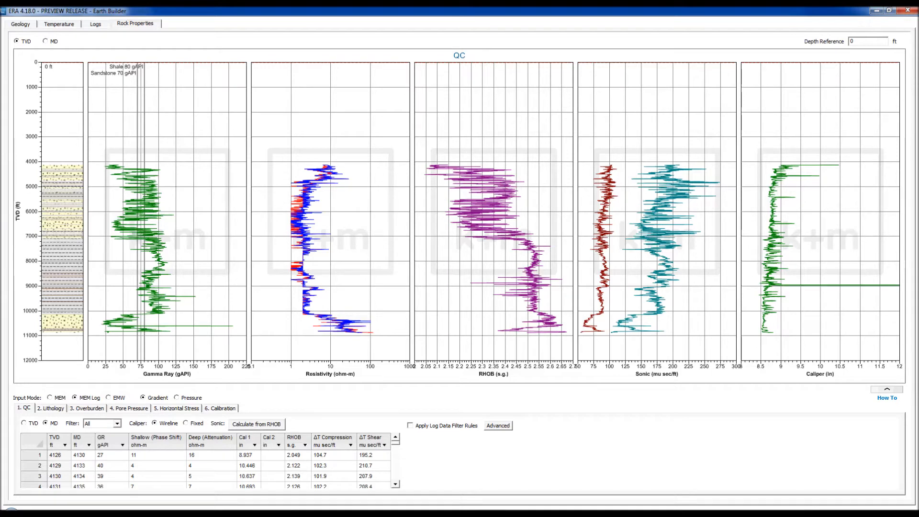
mouse_move(408, 513)
click(410, 426)
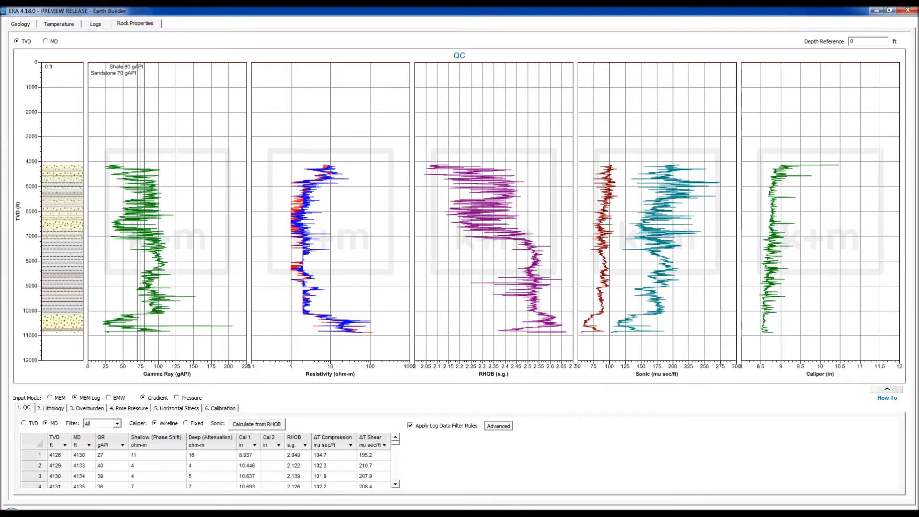
click(498, 426)
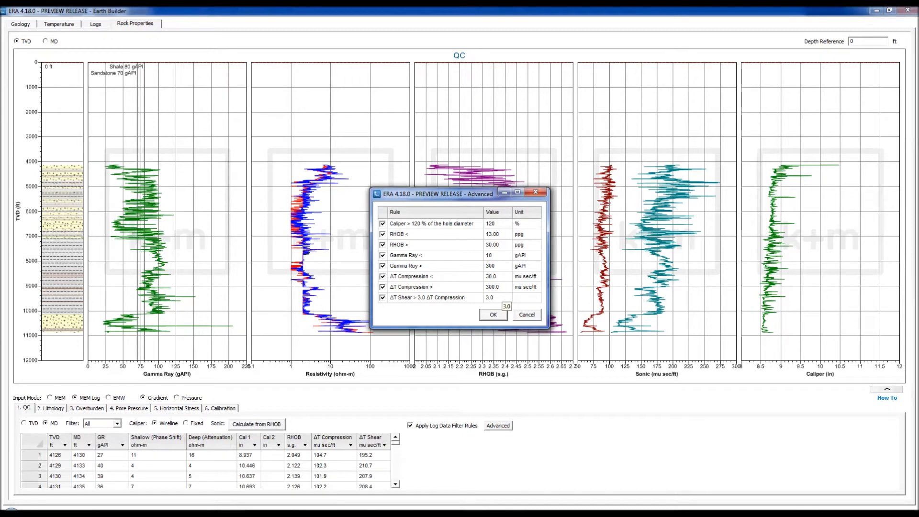
click(422, 223)
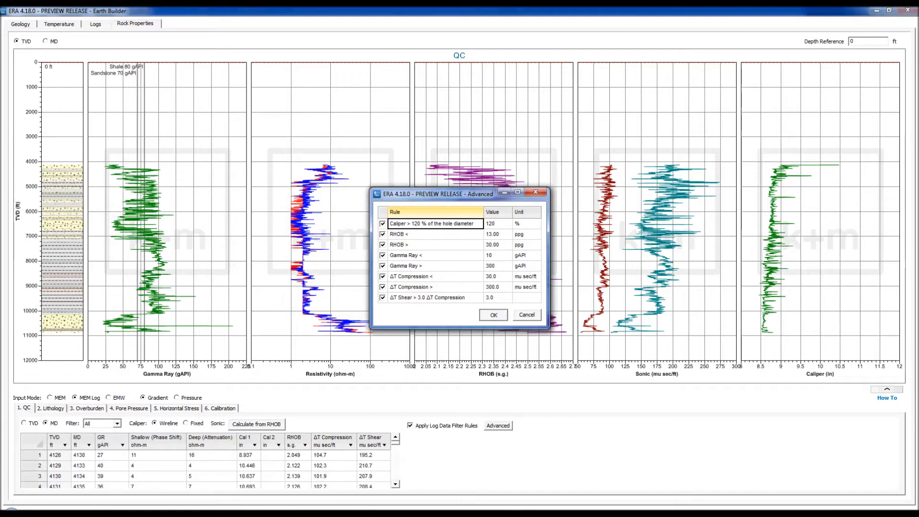
key(Return)
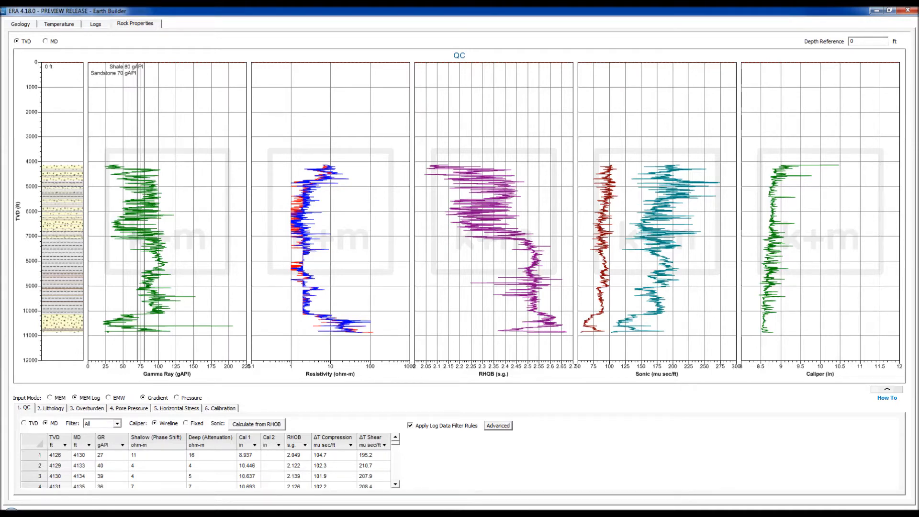
click(50, 408)
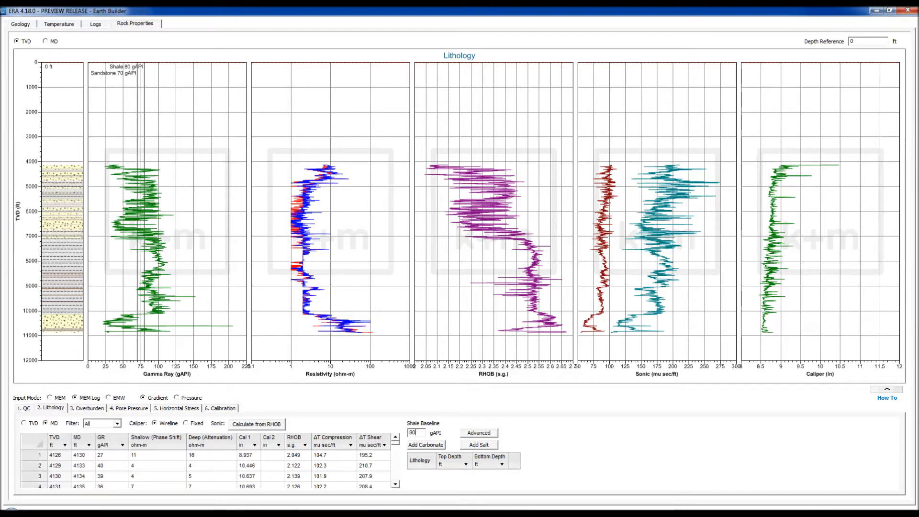
Try shale gamma-ray baselines of 90, 89 and 83 gAPI
text(90)
key(Return)
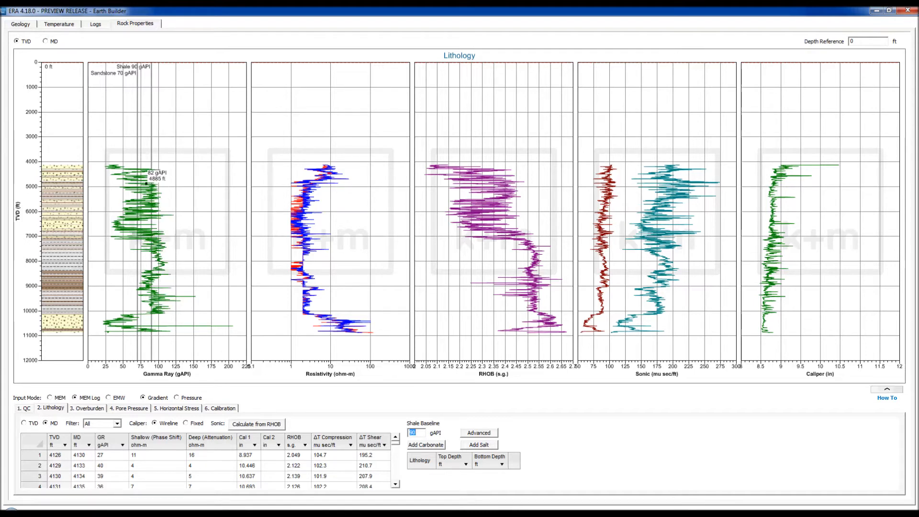
drag(151, 168, 154, 168)
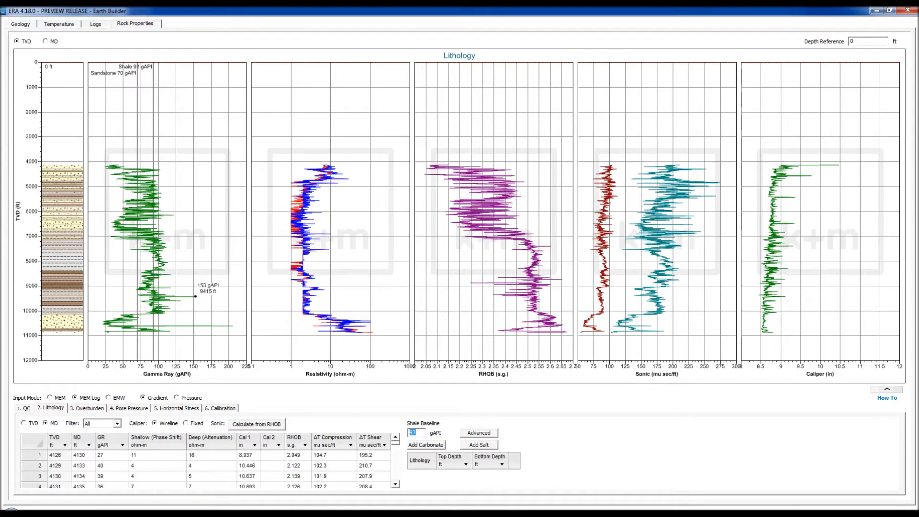
drag(154, 216, 146, 216)
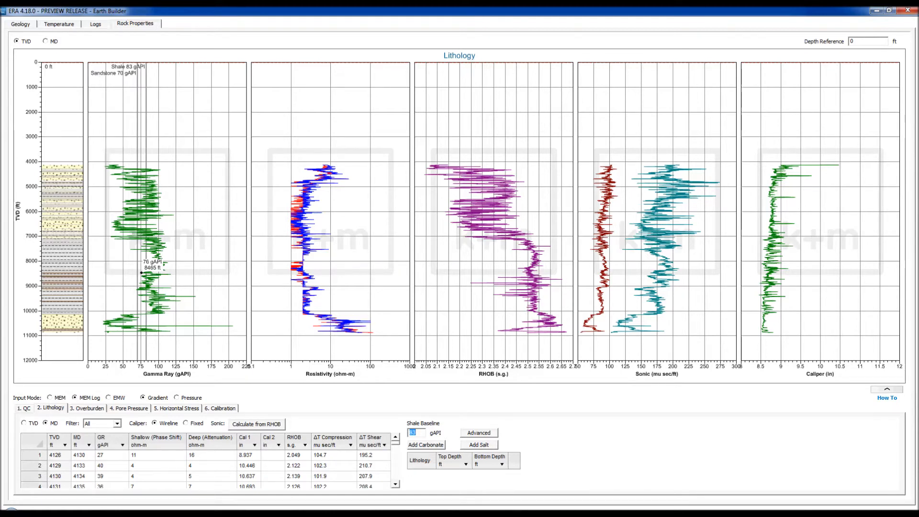
Raise the sandstone cutoff to 76 gAPI and settle the shale baseline at 86 gAPI
drag(137, 272, 123, 273)
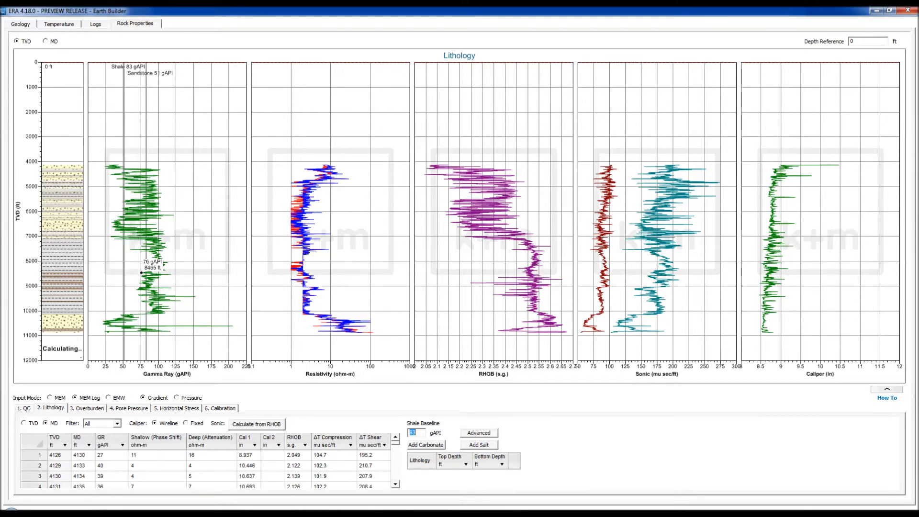
mouse_move(108, 332)
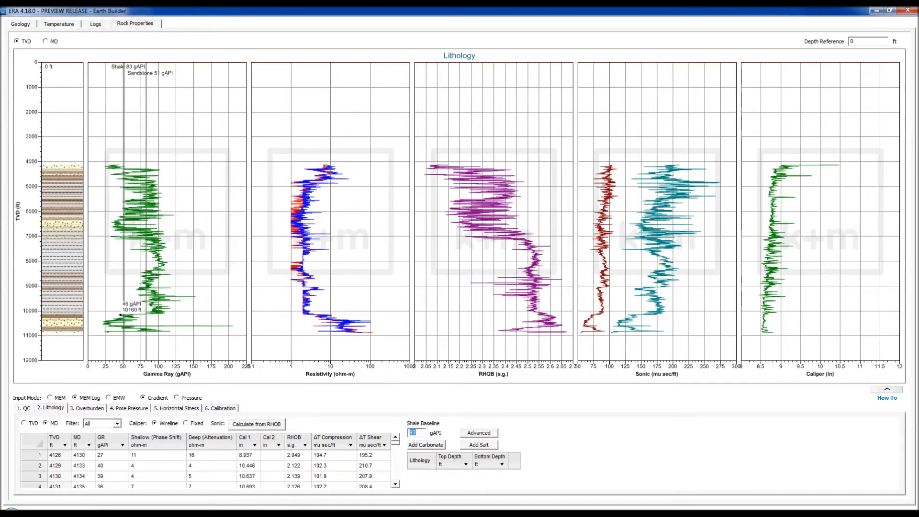
drag(124, 287, 136, 288)
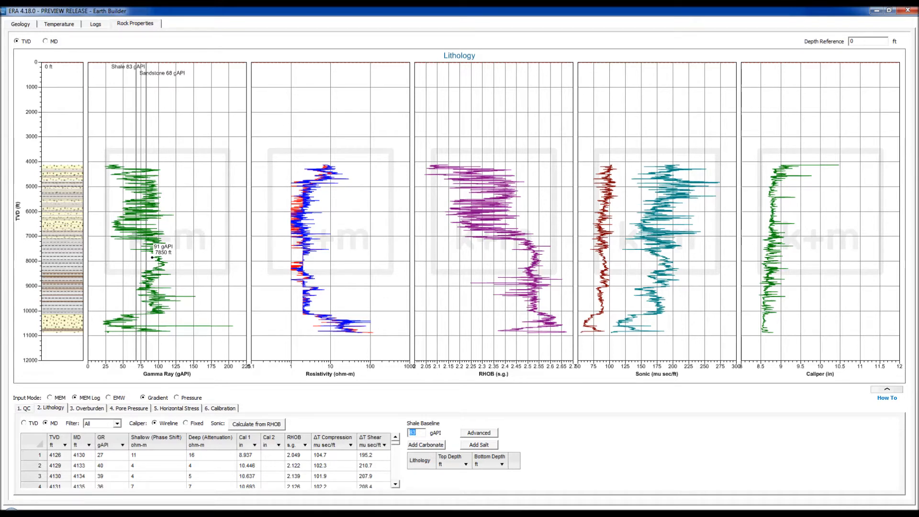
drag(146, 258, 148, 257)
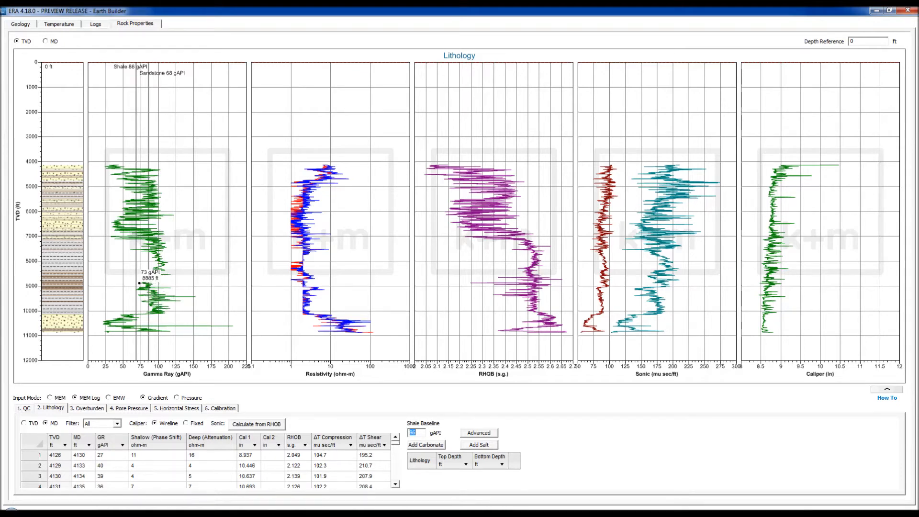
drag(136, 283, 141, 283)
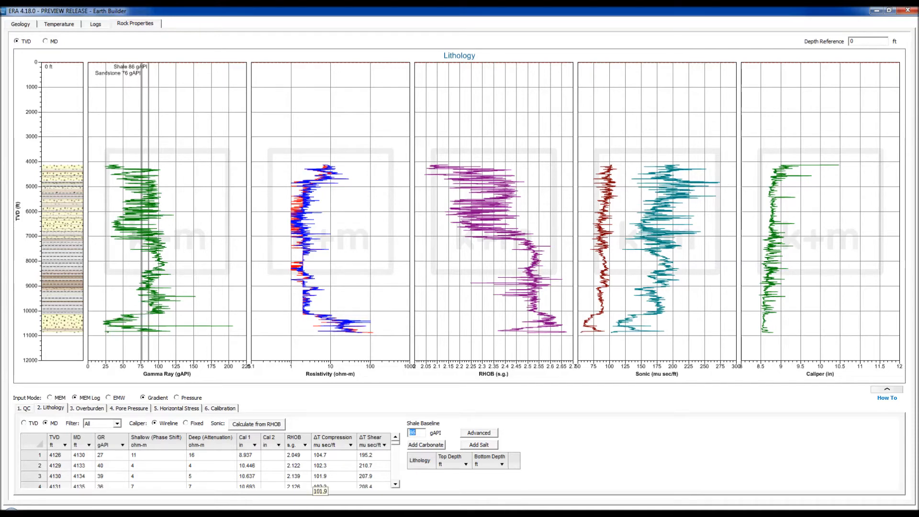
key(Tab)
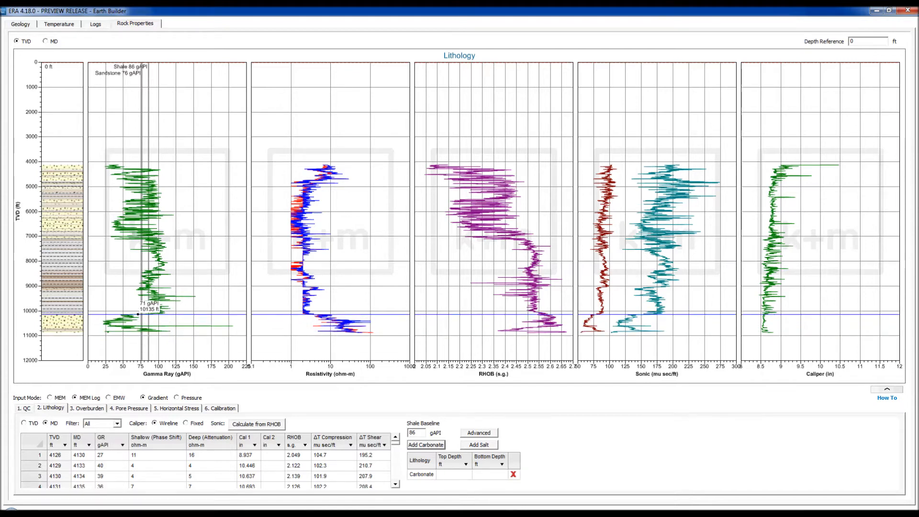
Pick carbonate tops and bottoms at 10106/10628 ft and 10763/10995 ft, then go to Overburden
click(132, 314)
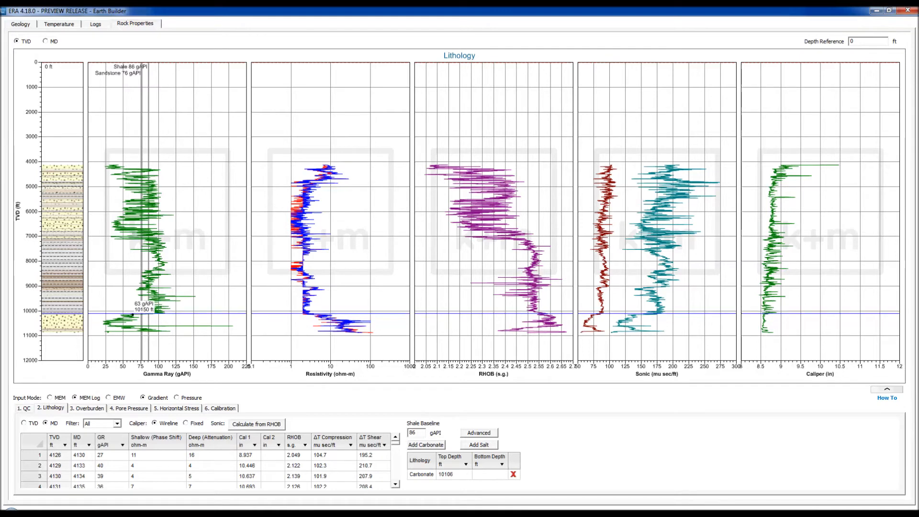
click(132, 327)
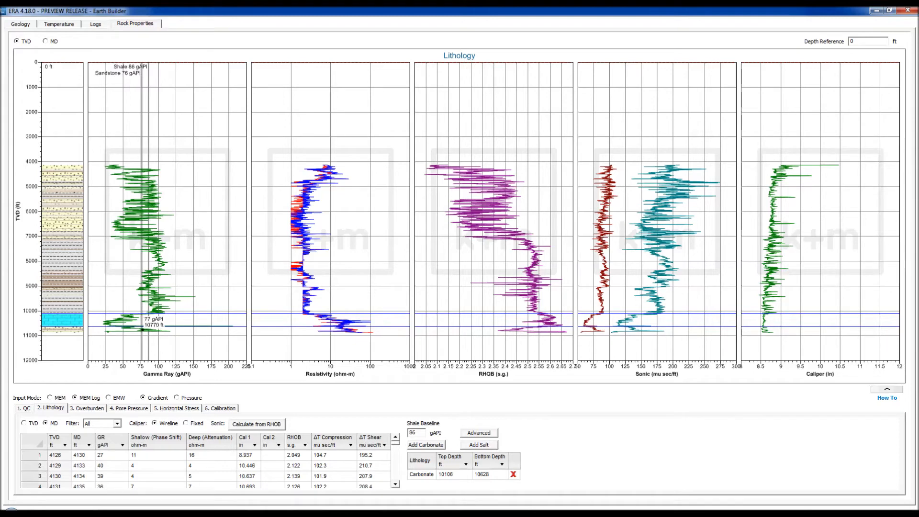
click(426, 445)
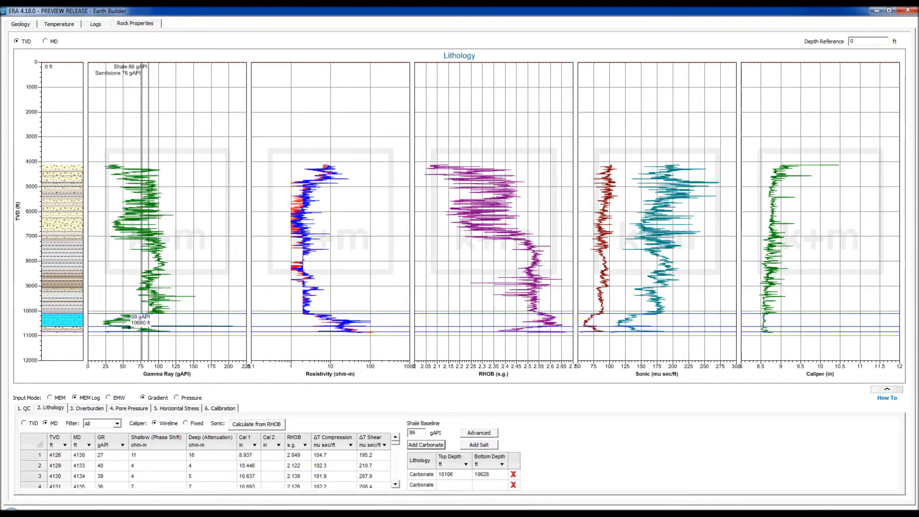
click(139, 330)
click(139, 335)
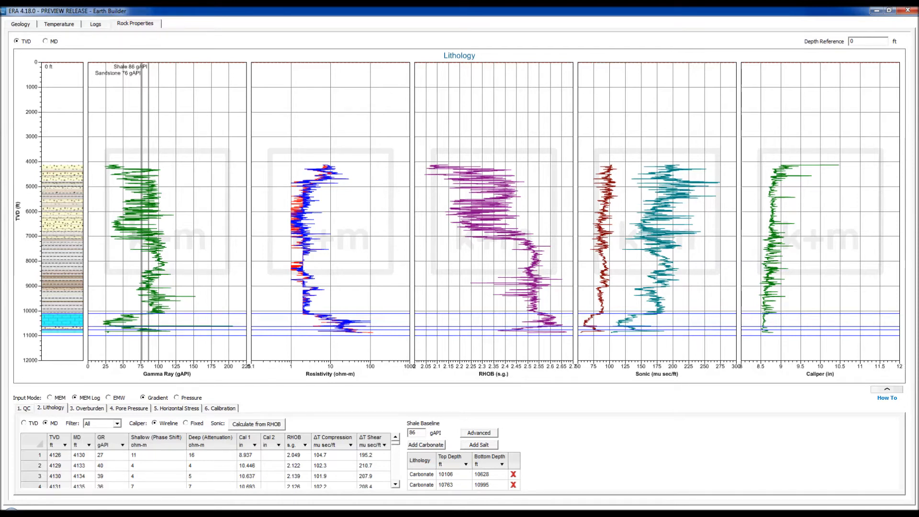
click(86, 409)
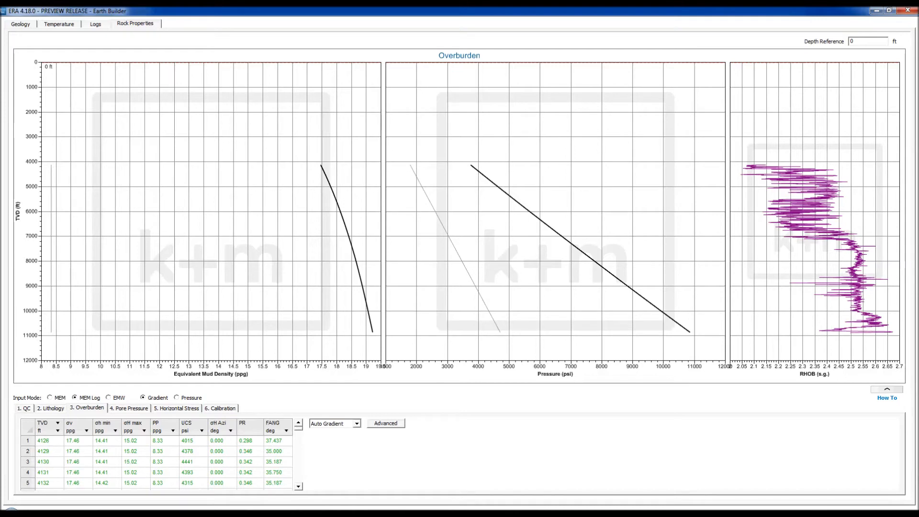
Switch overburden to Integrate Density, review the Land coefficient and exponent, then go to Pore Pressure
click(357, 424)
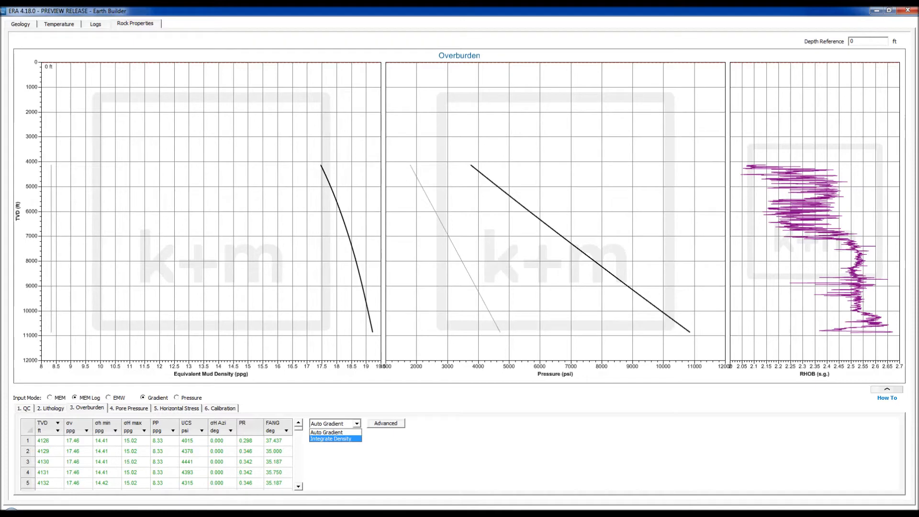
click(330, 439)
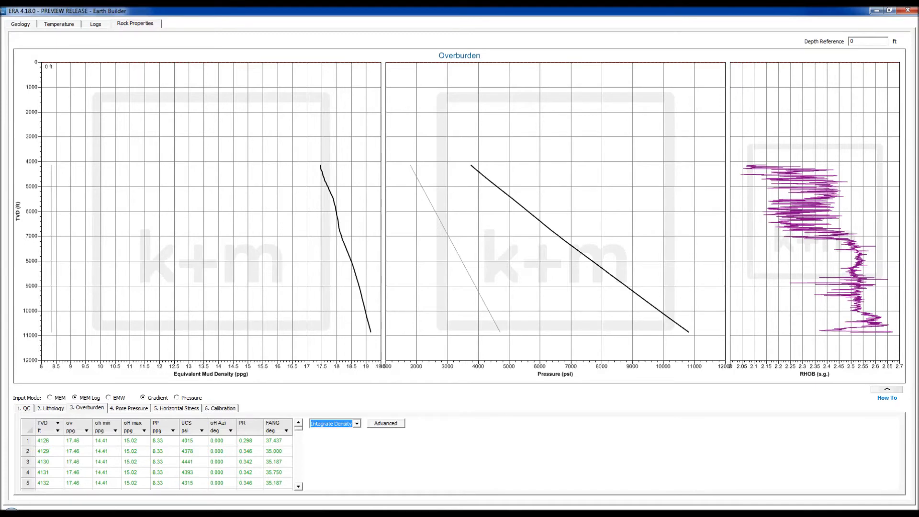
click(386, 423)
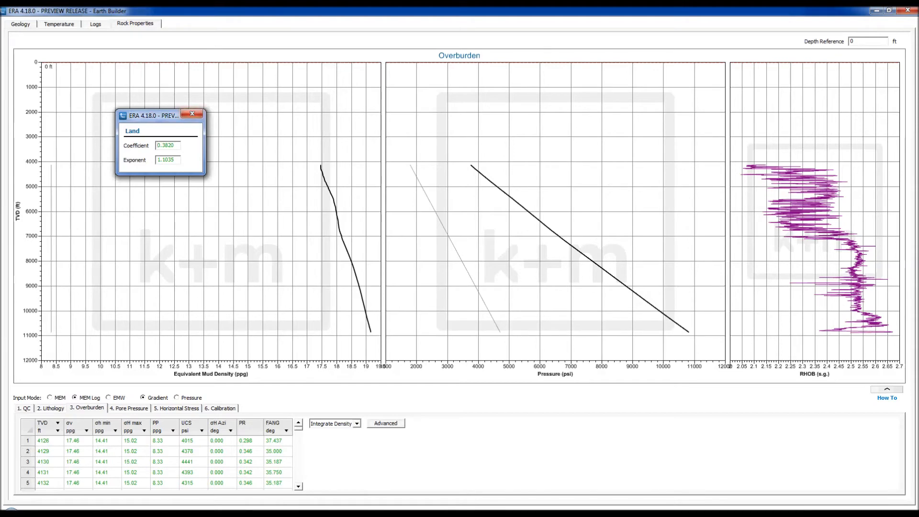
click(192, 113)
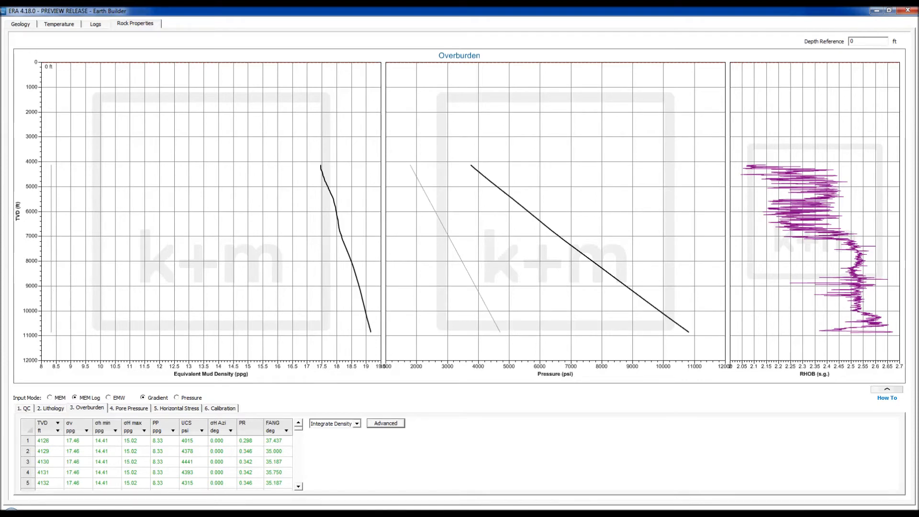
click(129, 409)
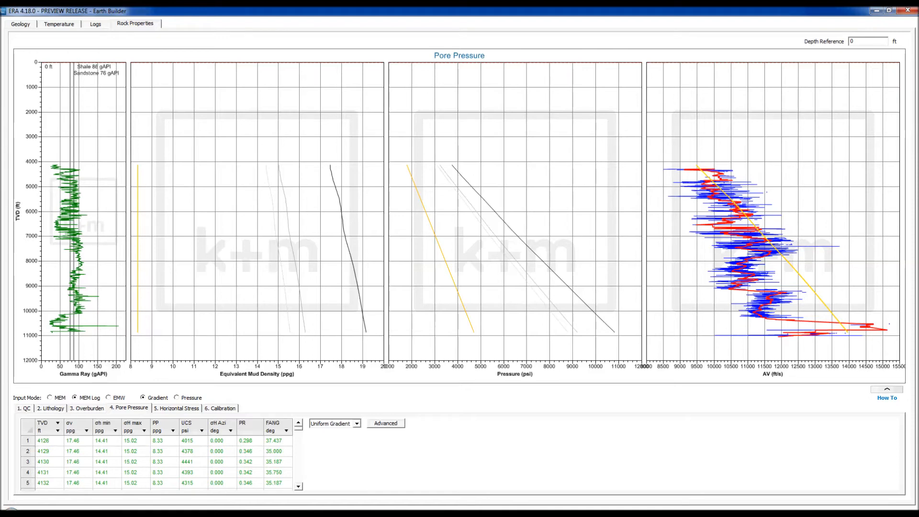
Check the advanced settings and change pore pressure from Uniform Gradient to Sonic Correlation
click(386, 423)
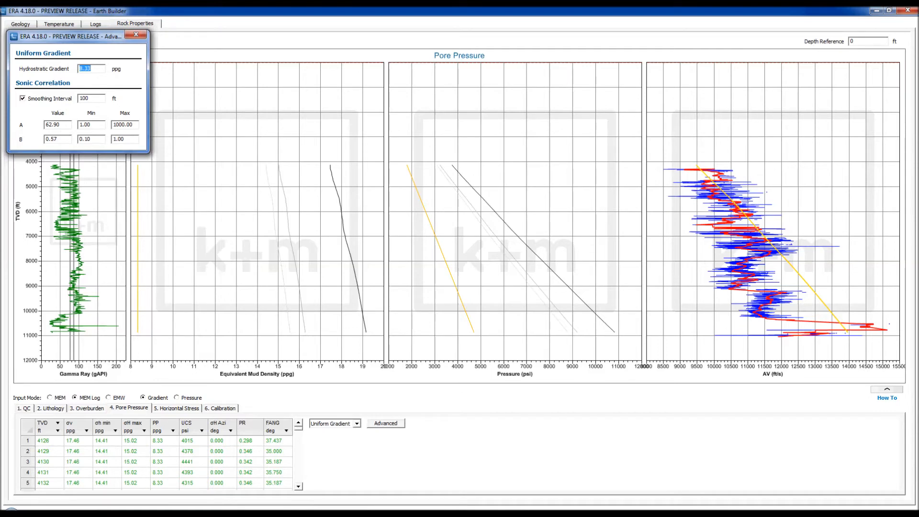
click(136, 35)
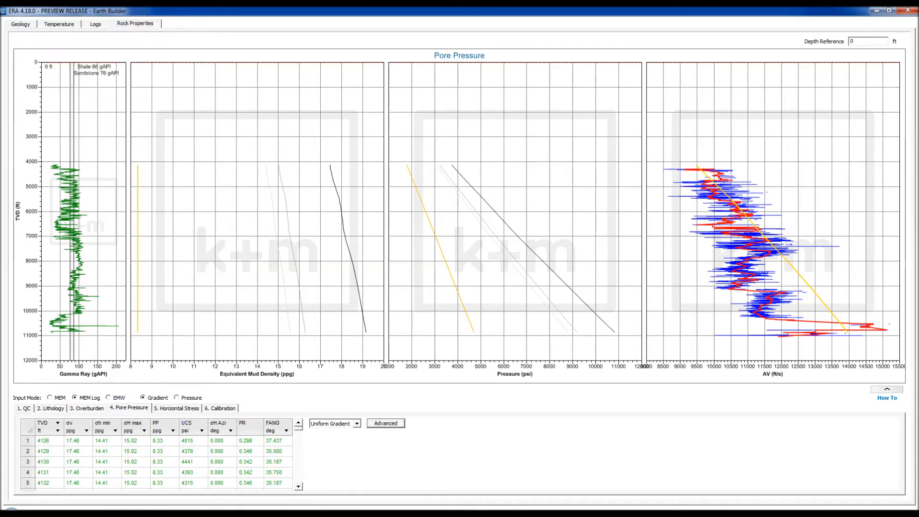
click(356, 424)
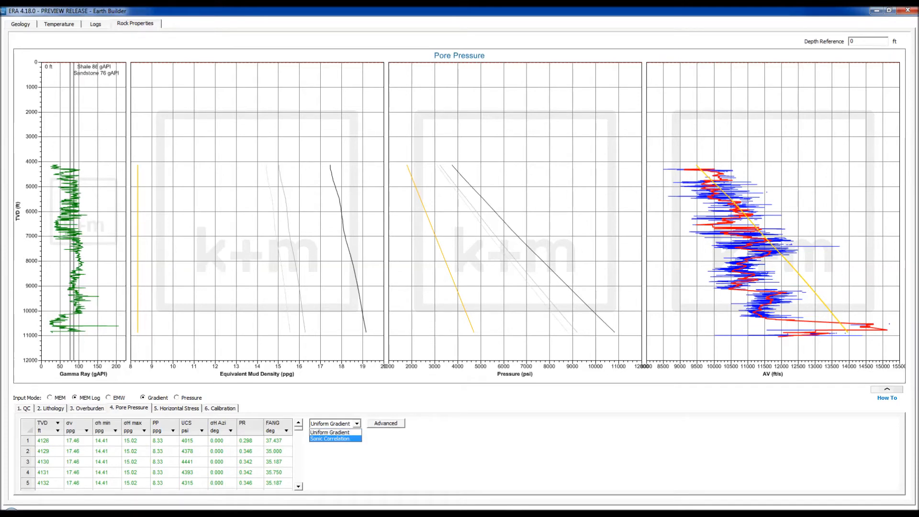
click(330, 438)
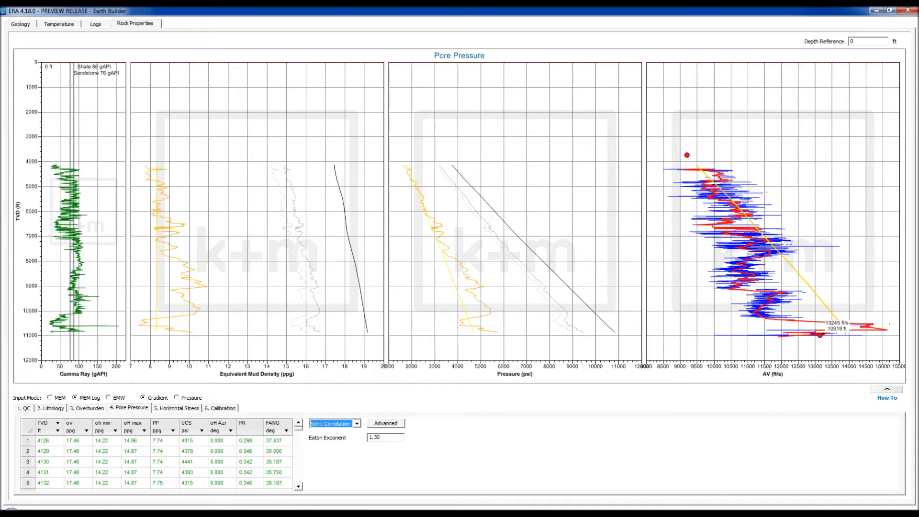
Drag the trend line's upper and lower control points until pore pressure reads 7.80 ppg at 4126 ft
mouse_move(820, 335)
mouse_down()
mouse_move(857, 322)
mouse_move(833, 337)
mouse_up()
mouse_move(687, 156)
mouse_down()
mouse_move(741, 156)
mouse_move(699, 160)
mouse_up()
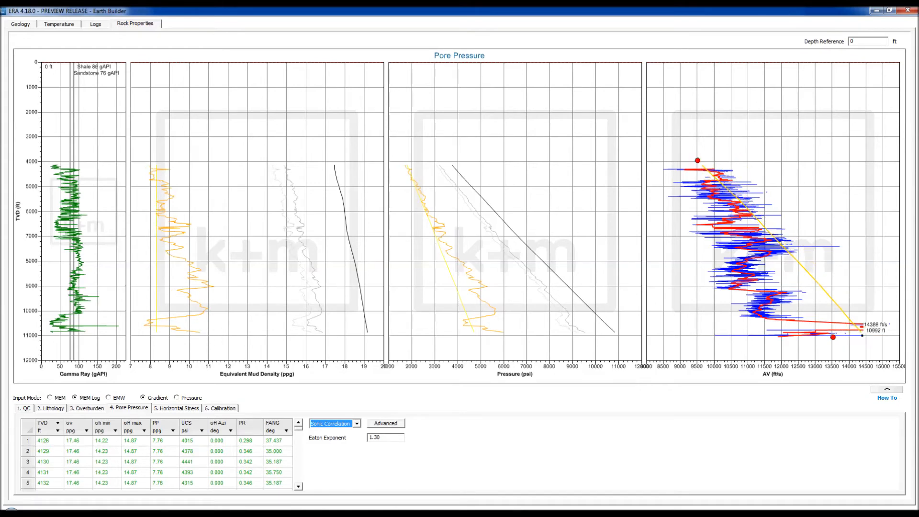
drag(834, 337, 796, 351)
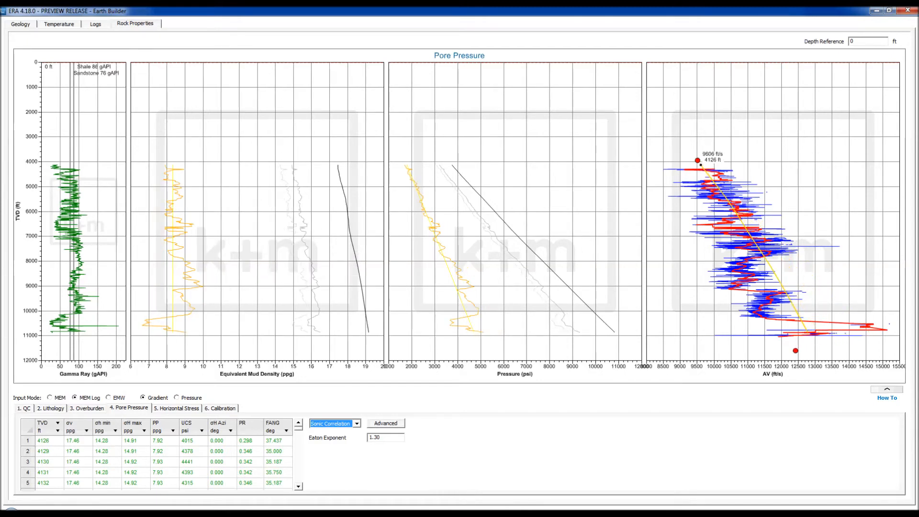
drag(697, 160, 696, 162)
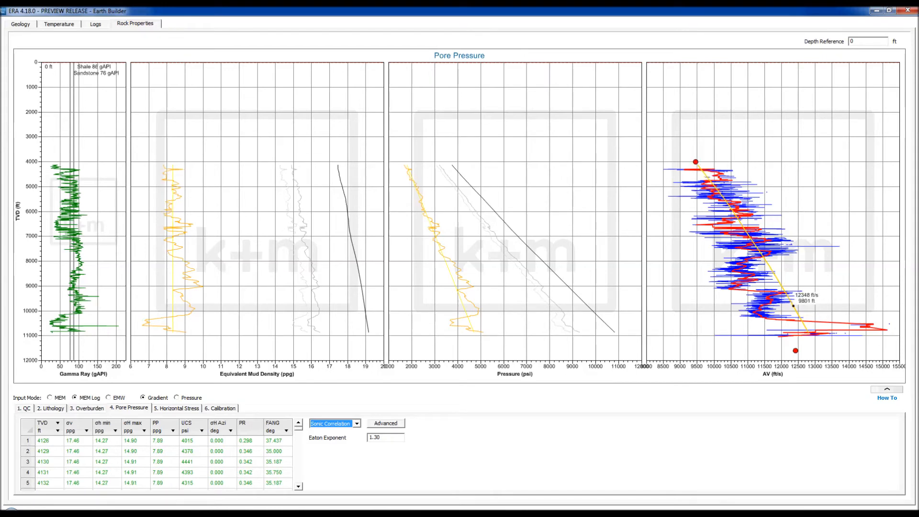
mouse_move(796, 351)
mouse_down()
mouse_move(830, 338)
mouse_move(807, 351)
mouse_up()
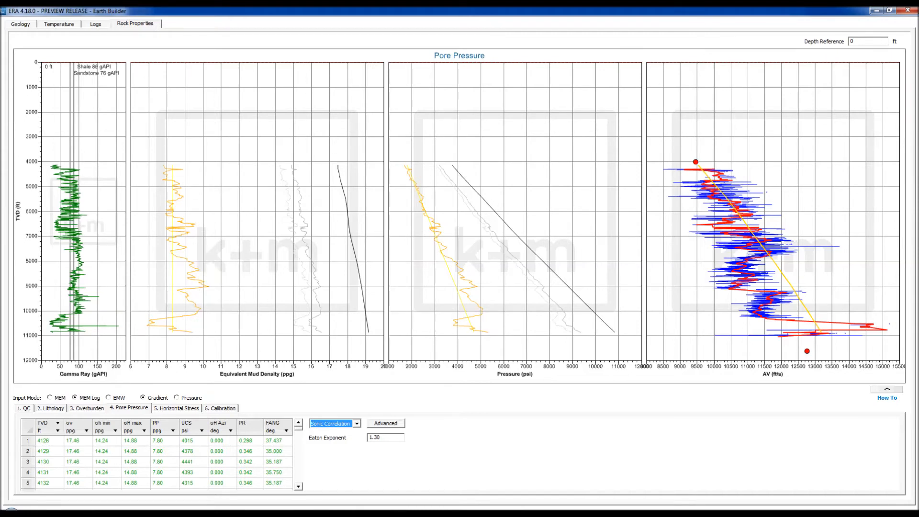
Try Eaton exponents of 1.50 and 2.00, then 3, which is rejected as out of range
key(Tab)
text(1.50)
key(Return)
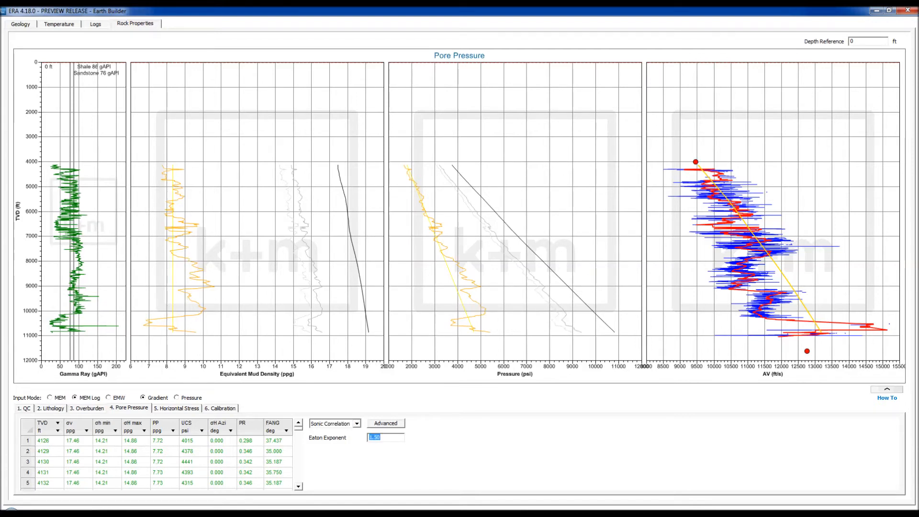
text(2)
key(Return)
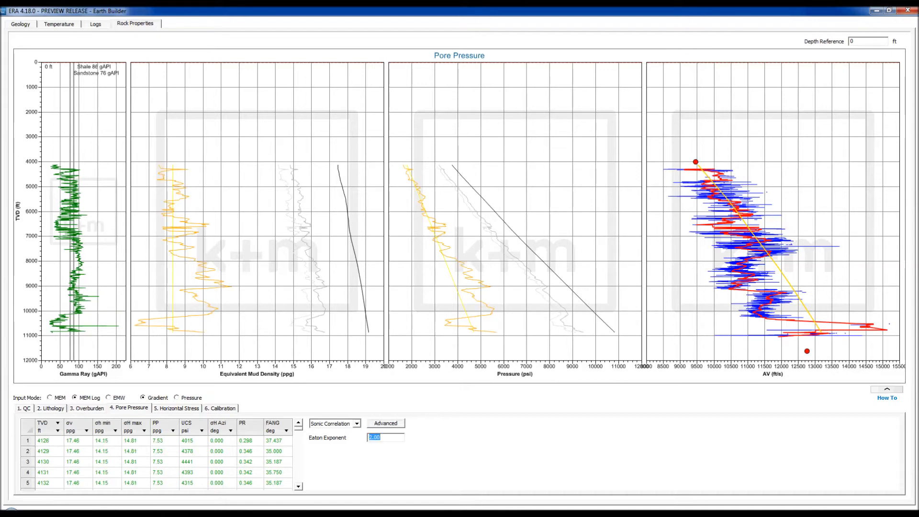
text(3)
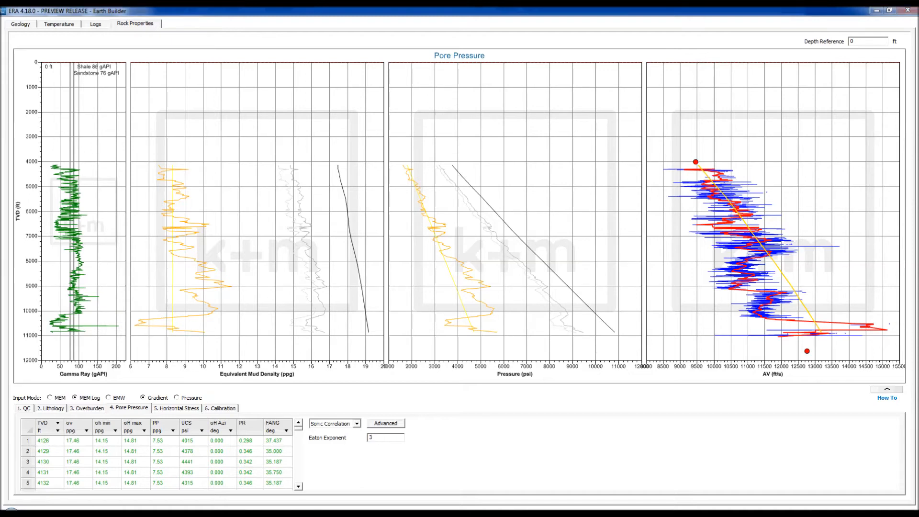
key(Return)
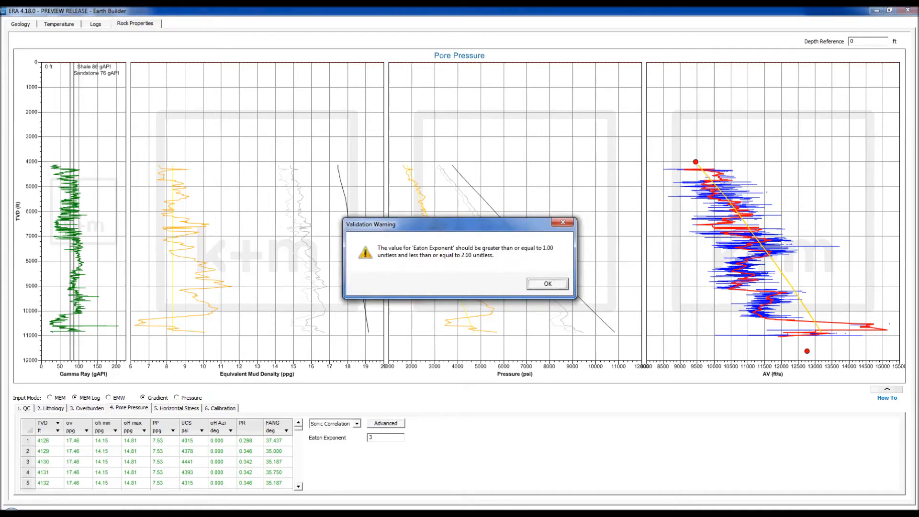
key(Return)
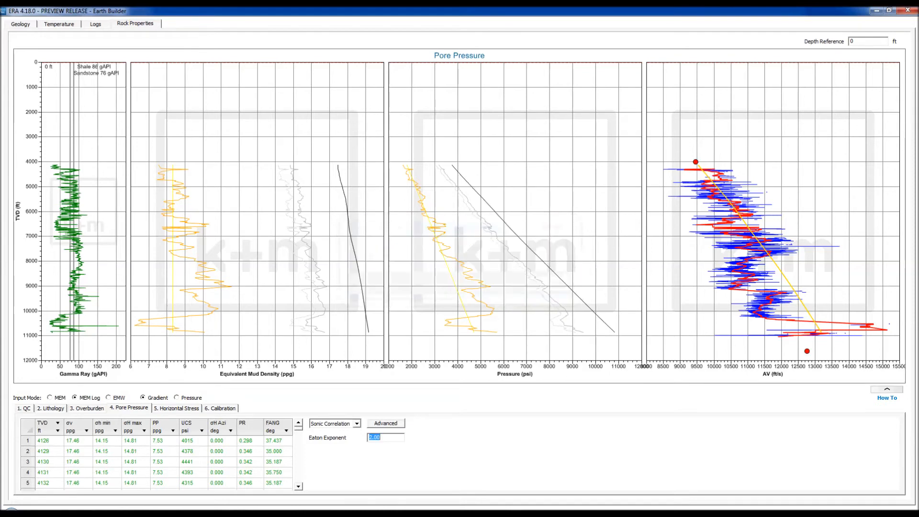
Restore the Eaton exponent to 1.30 and view the sonic correlation settings
text(1.3)
key(Return)
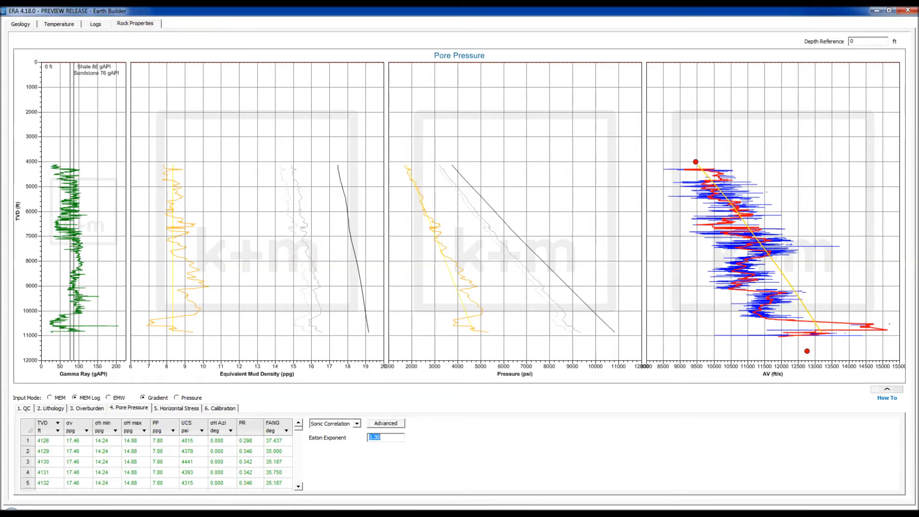
click(386, 424)
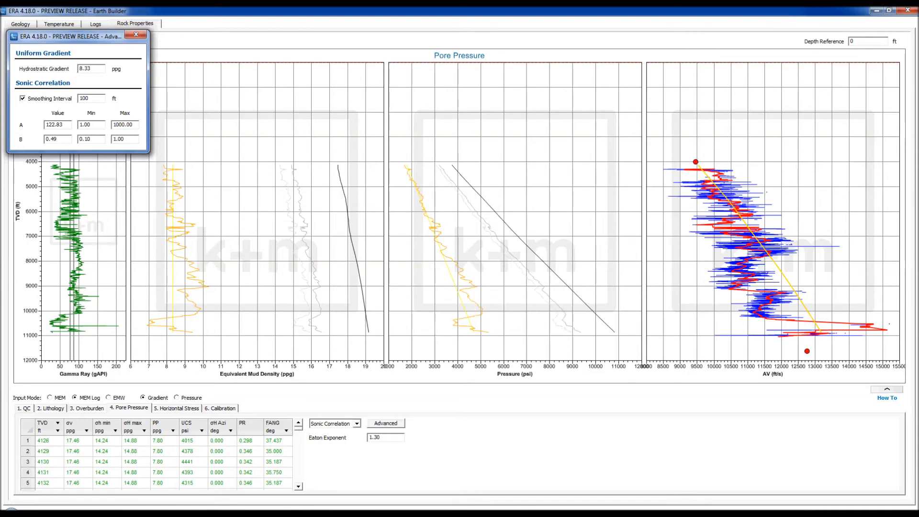
Try a 50 ft sonic smoothing interval, restore 100 ft, then go to the Horizontal Stress step
double_click(84, 98)
text(50)
key(Return)
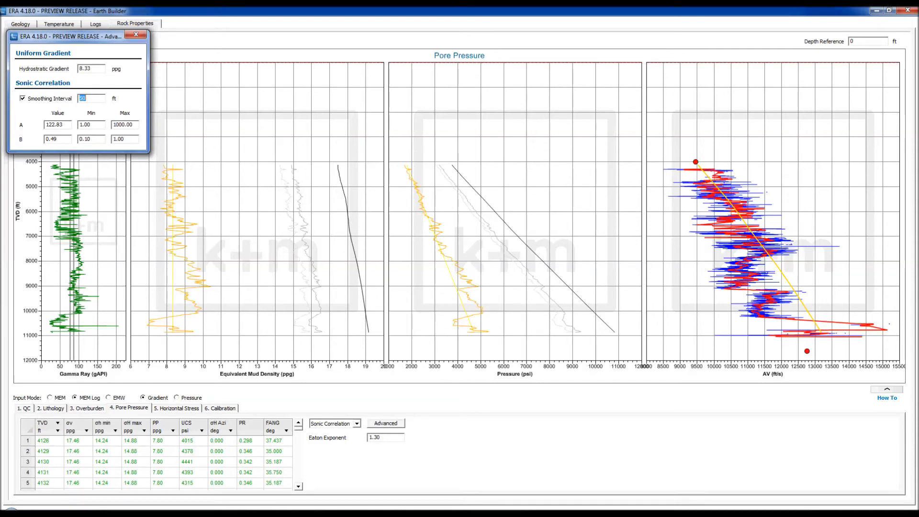
text(100)
key(Return)
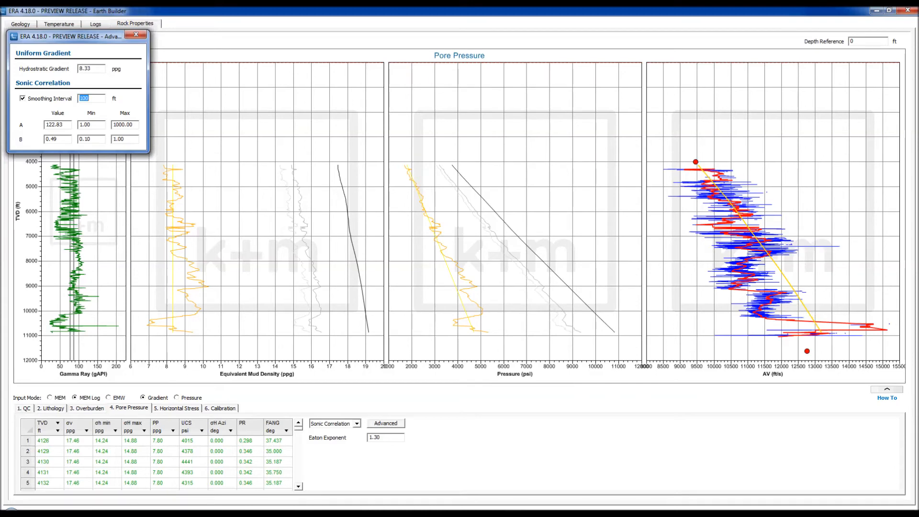
click(136, 34)
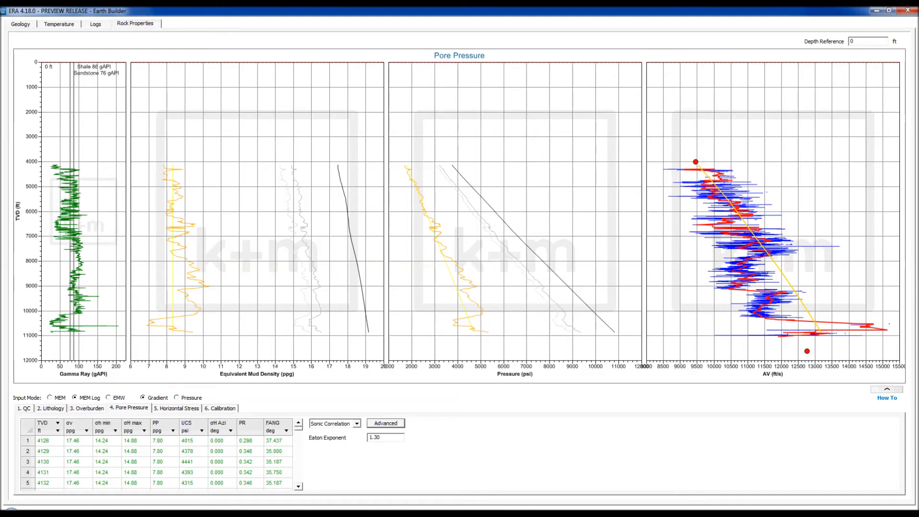
click(177, 409)
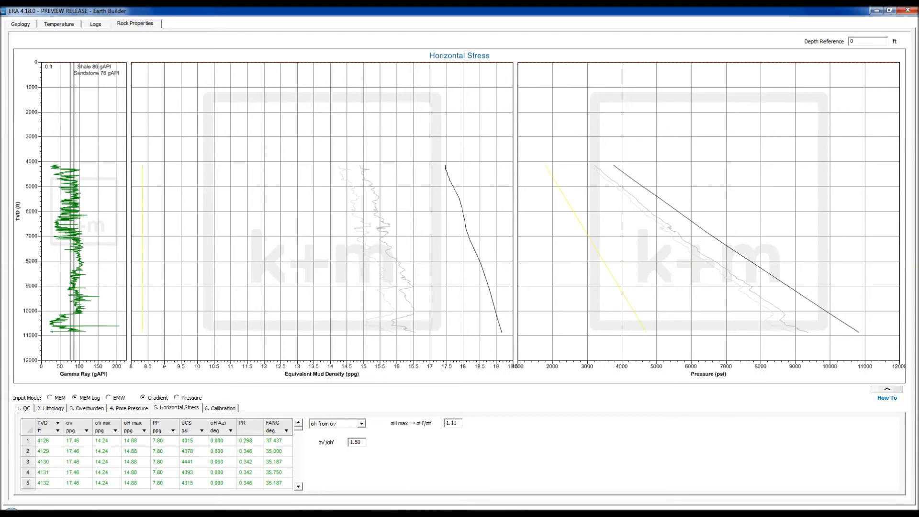
Derive minimum horizontal stress using 'σh from σv and PR' with a calibration value of 1.8
click(361, 424)
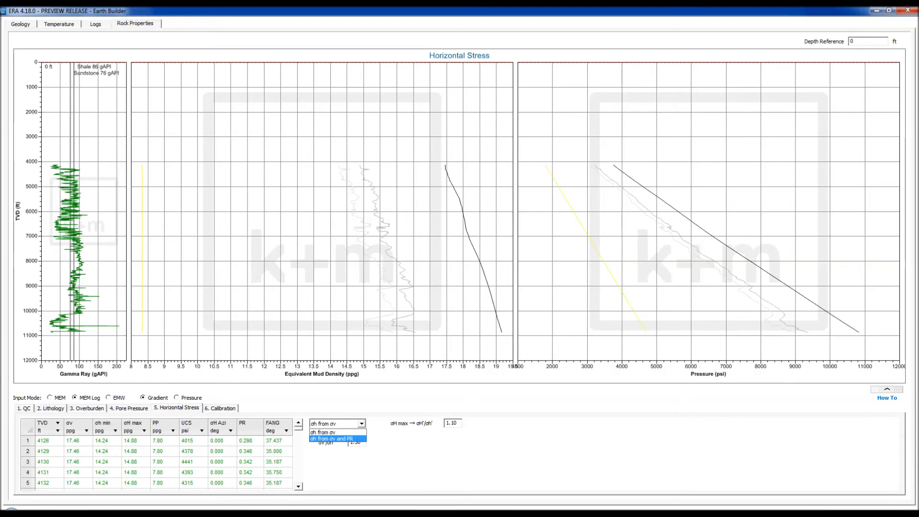
key(Return)
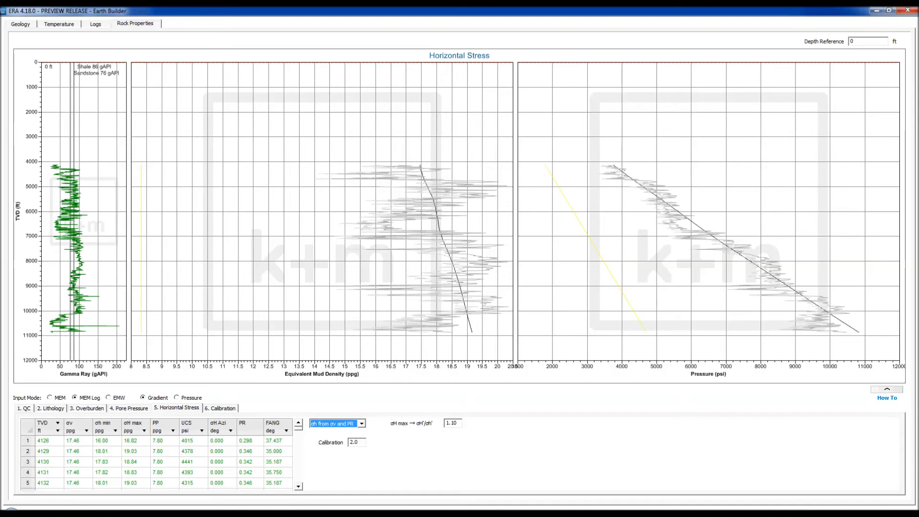
key(Tab)
text(1.8)
key(Return)
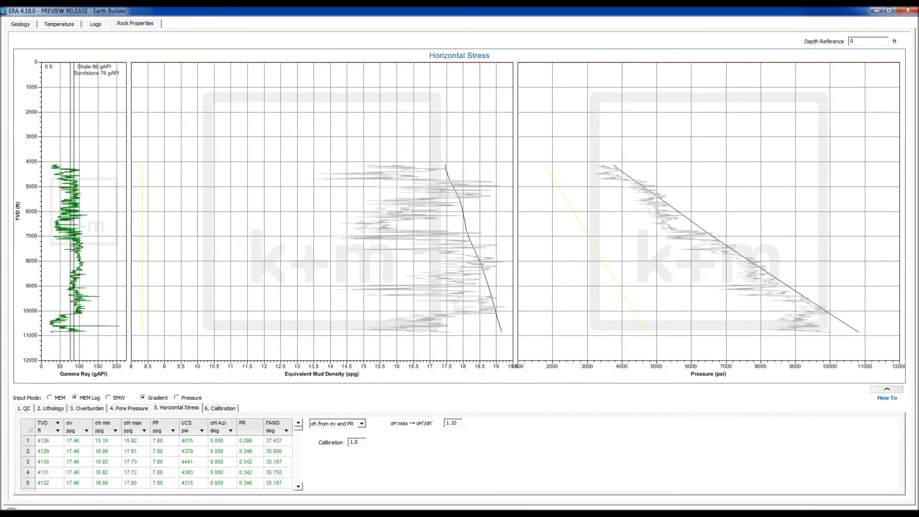
Change the horizontal stress calibration value to 1.6, then settle on 1.7
mouse_move(411, 317)
drag(359, 443, 355, 443)
text(6)
key(Return)
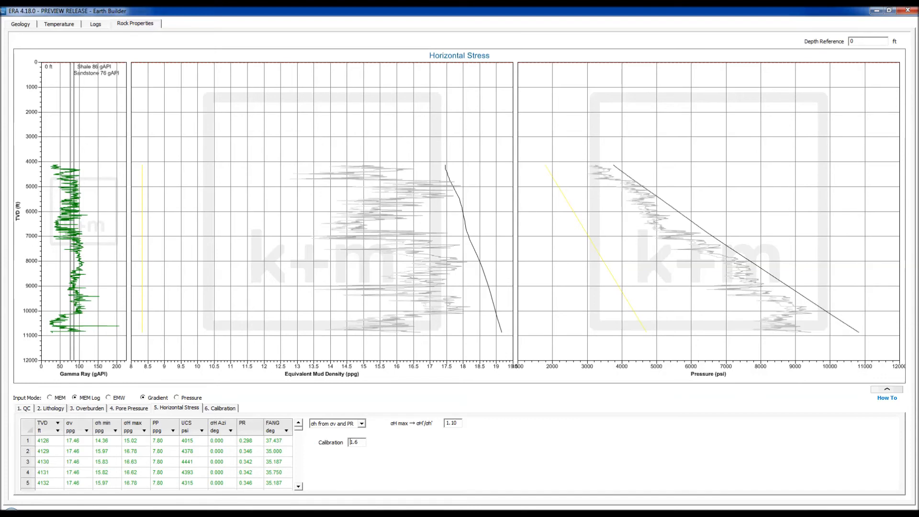
drag(360, 443, 354, 443)
text(7)
key(Return)
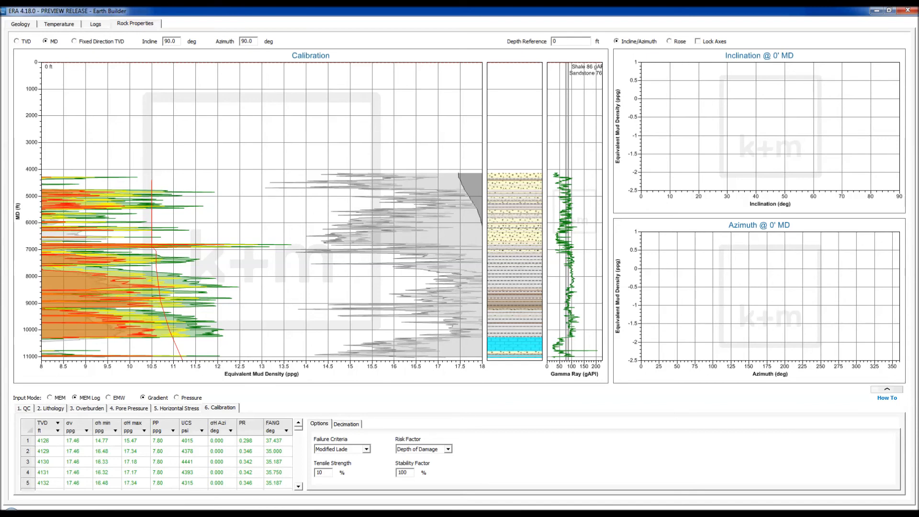
Try a stability factor of 120, restore it to 100, and move the depth reference to 7375 ft
drag(408, 473, 402, 472)
text(20)
key(Return)
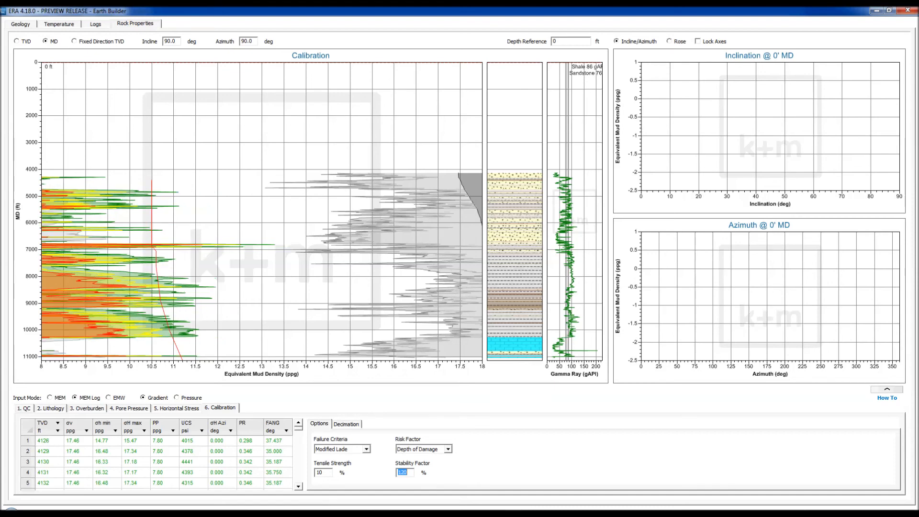
text(100)
key(Return)
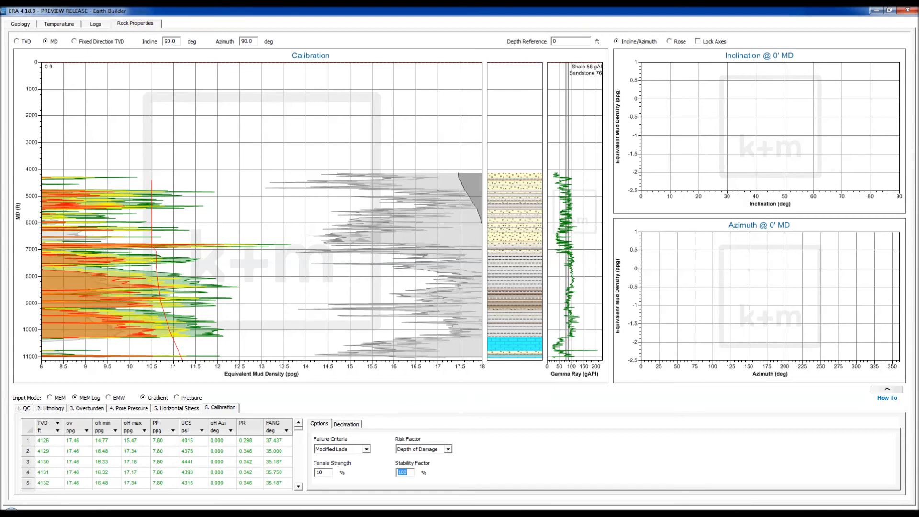
drag(368, 62, 369, 259)
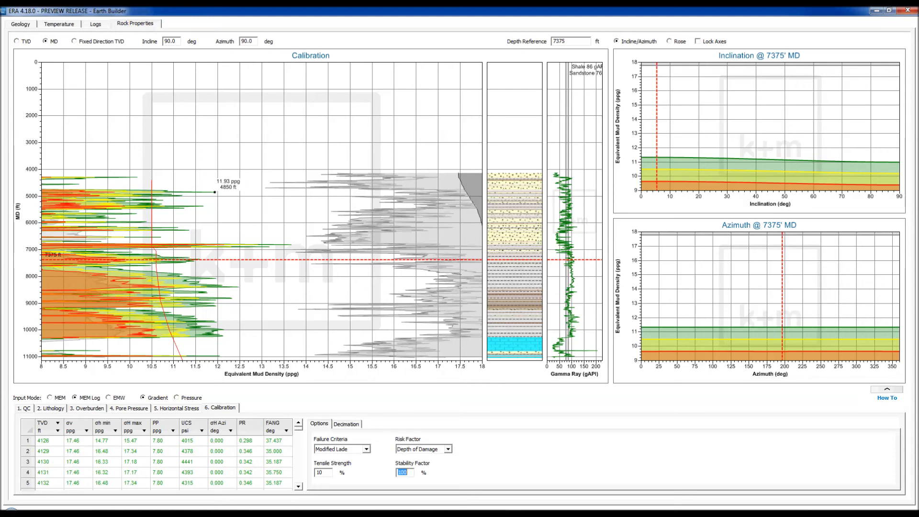
View the low-risk collapse rose at 9080 ft, move the depth line back to 0 ft, and return to Geology
drag(231, 260, 231, 305)
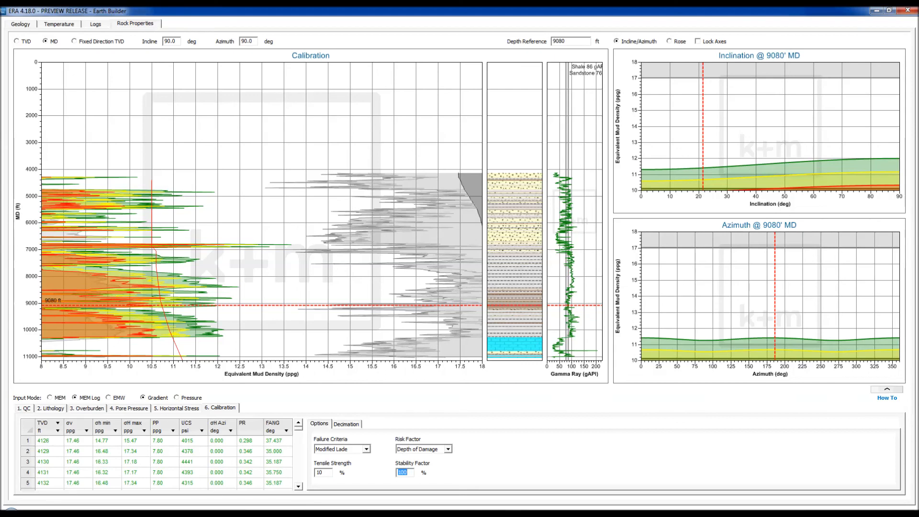
click(670, 42)
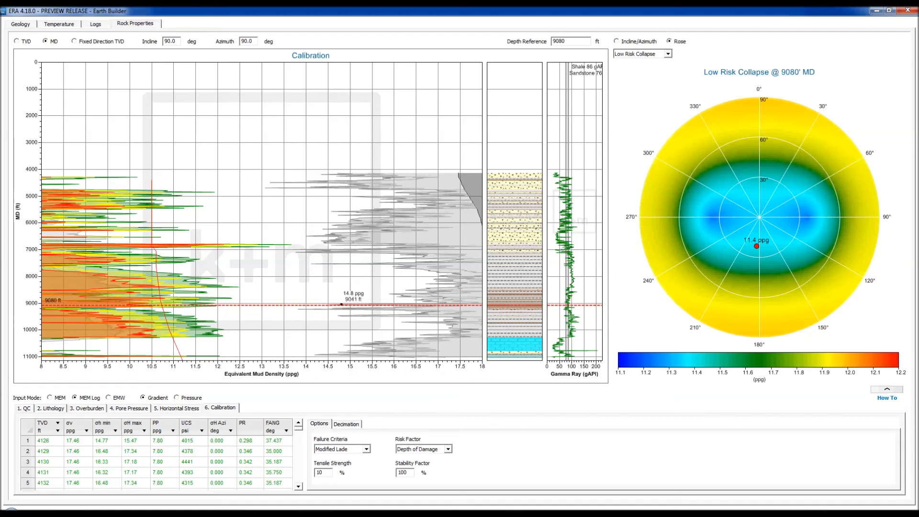
drag(328, 305, 328, 63)
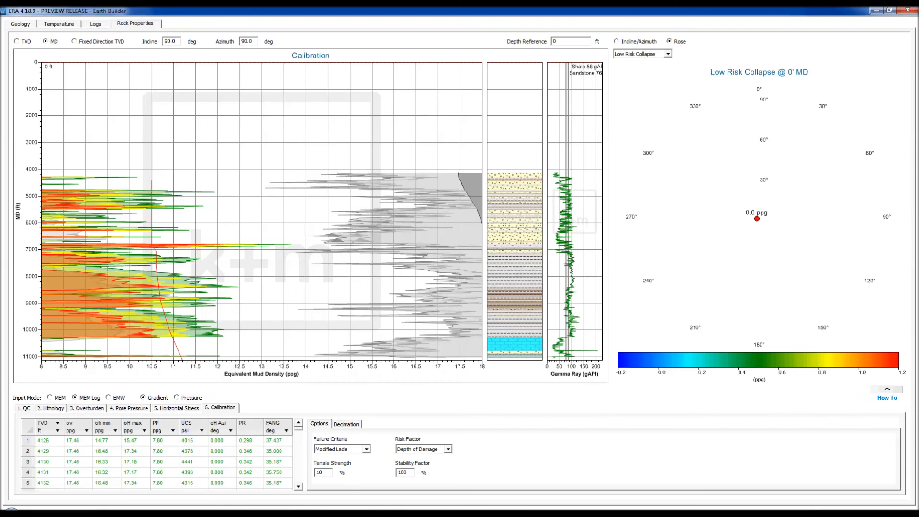
click(20, 24)
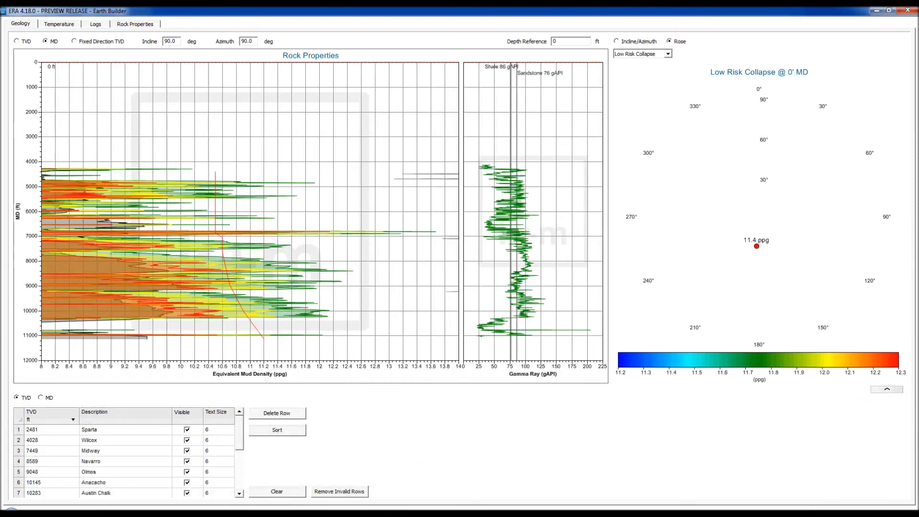
Restore inclination/azimuth charts, cap the Rock Properties mud-density axis at 15 ppg, and close Earth Builder
click(617, 41)
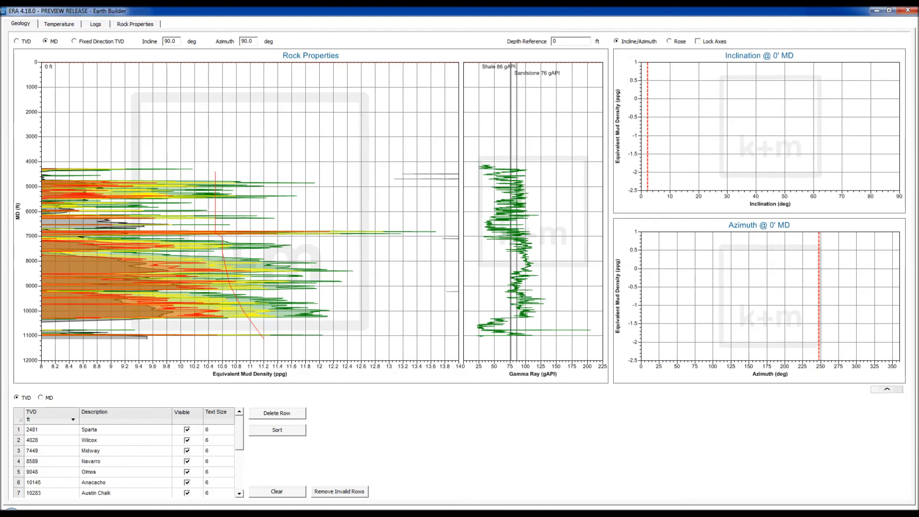
double_click(342, 281)
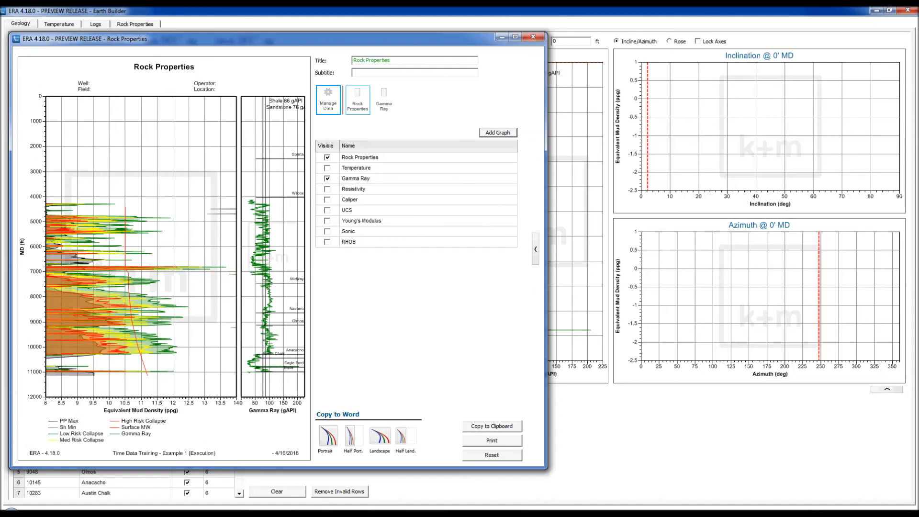
click(357, 101)
drag(357, 216, 300, 209)
text(150)
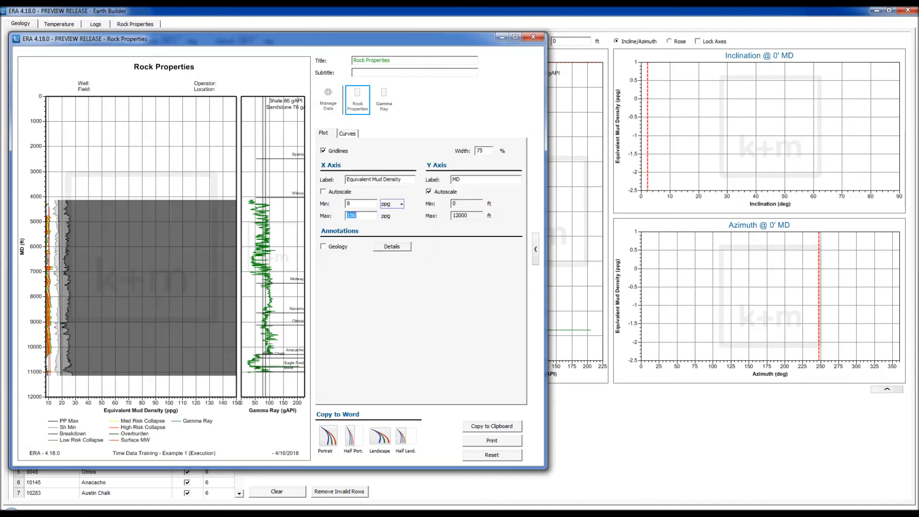
key(BackSpace)
key(Return)
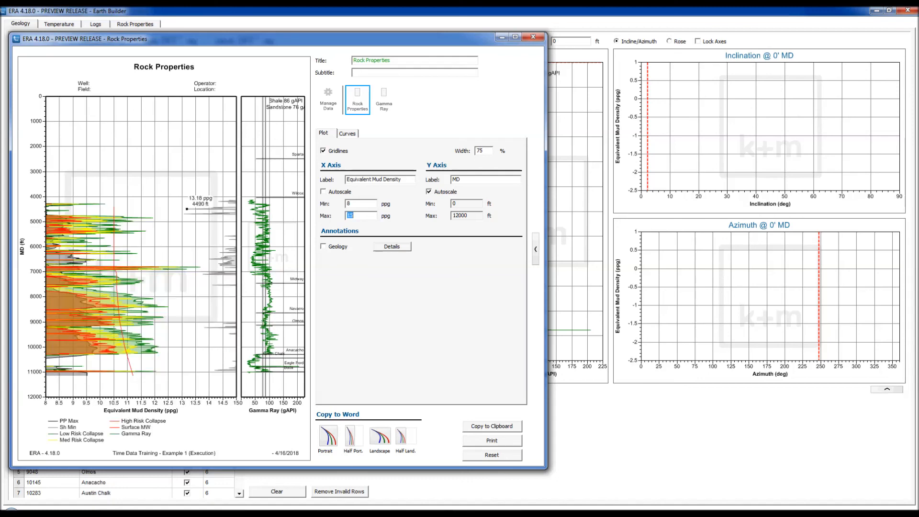
click(533, 37)
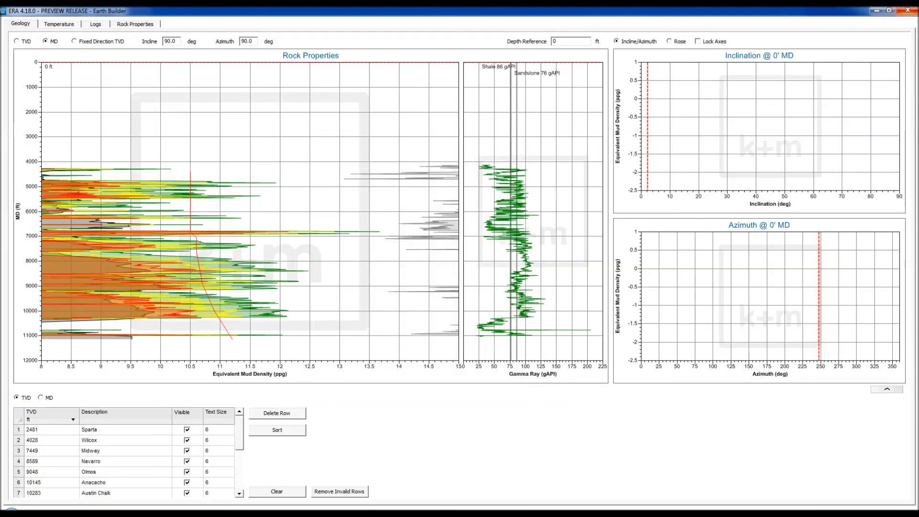
click(908, 10)
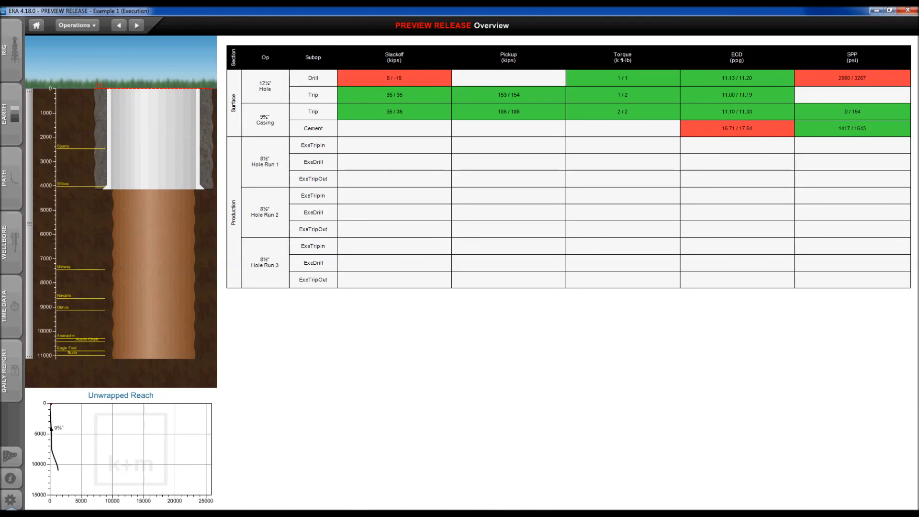
Review the 8½" Hole Run 3 on-bottom, off-bottom and data pages
double_click(314, 263)
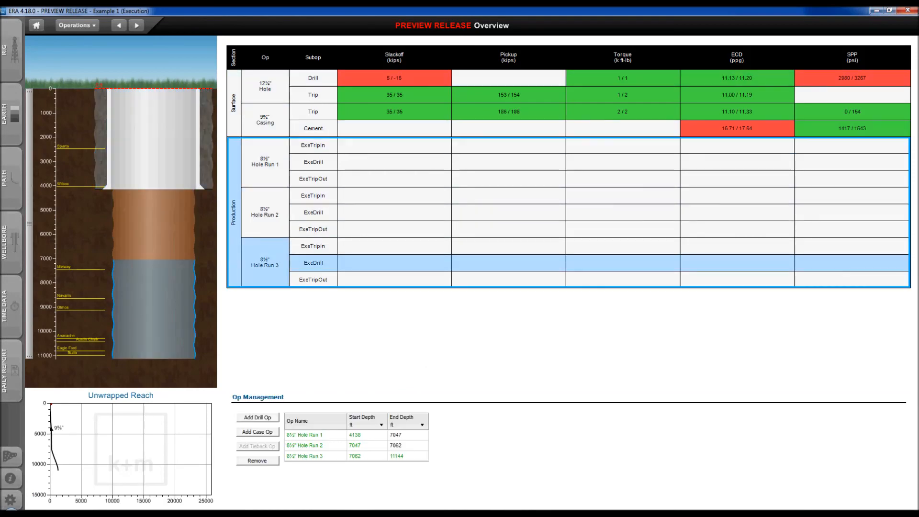
click(332, 489)
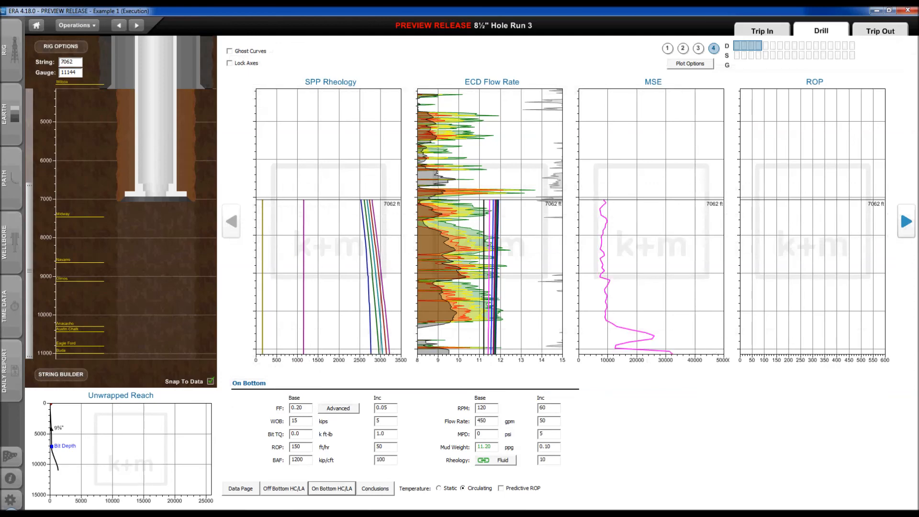
click(284, 489)
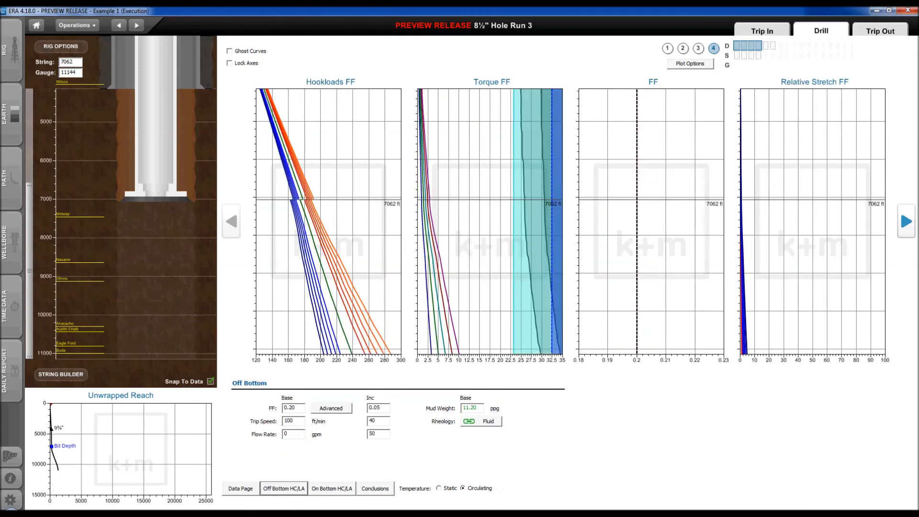
click(241, 489)
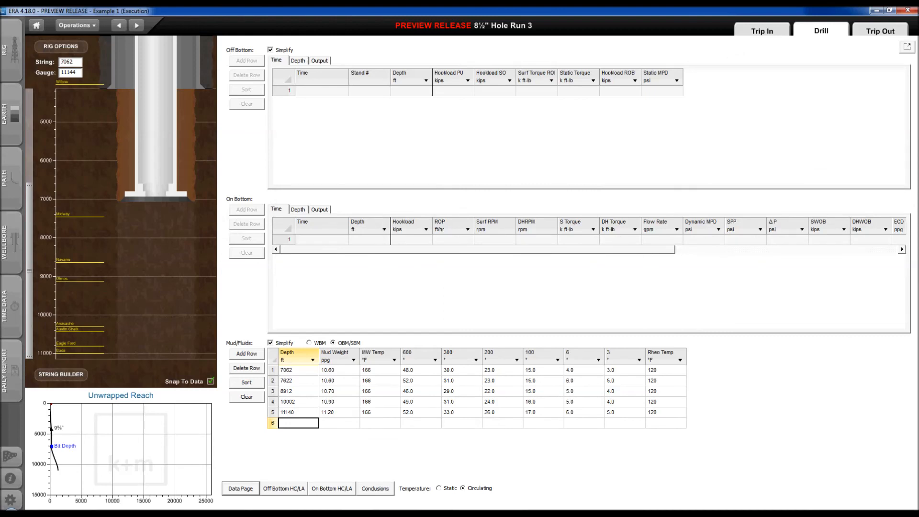
click(332, 489)
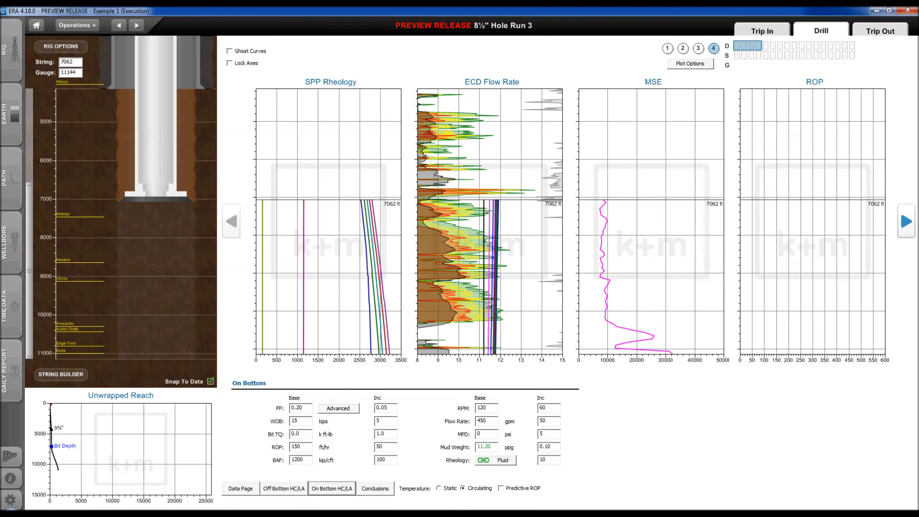
Inspect the MSE plot in its own window, then return to Earth Builder's Rock Properties calibration
double_click(653, 225)
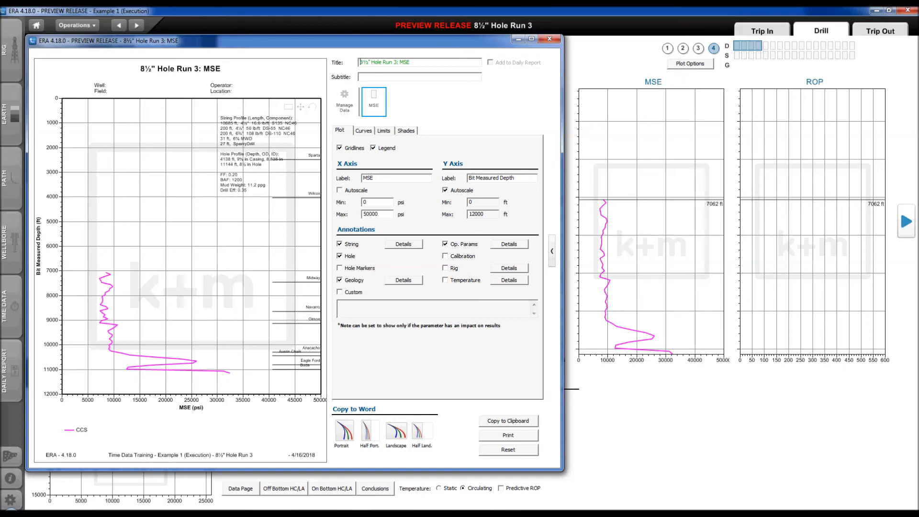
click(550, 38)
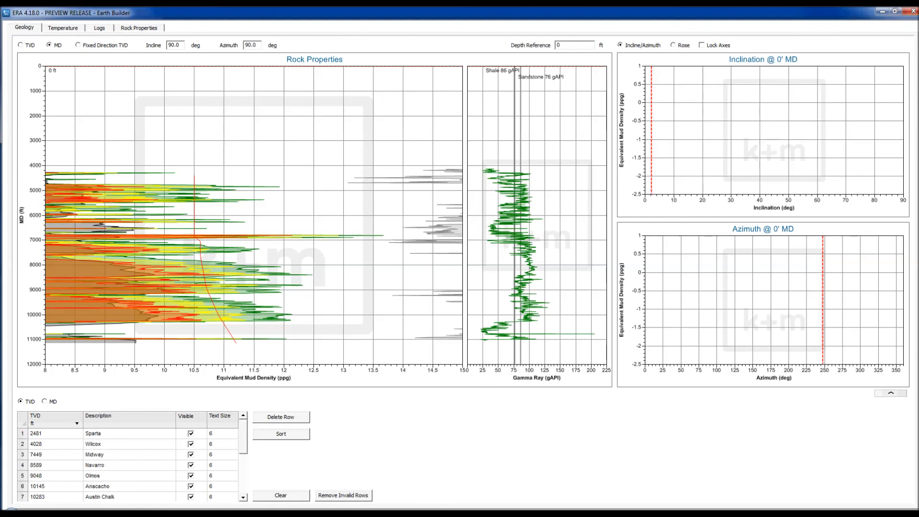
click(139, 28)
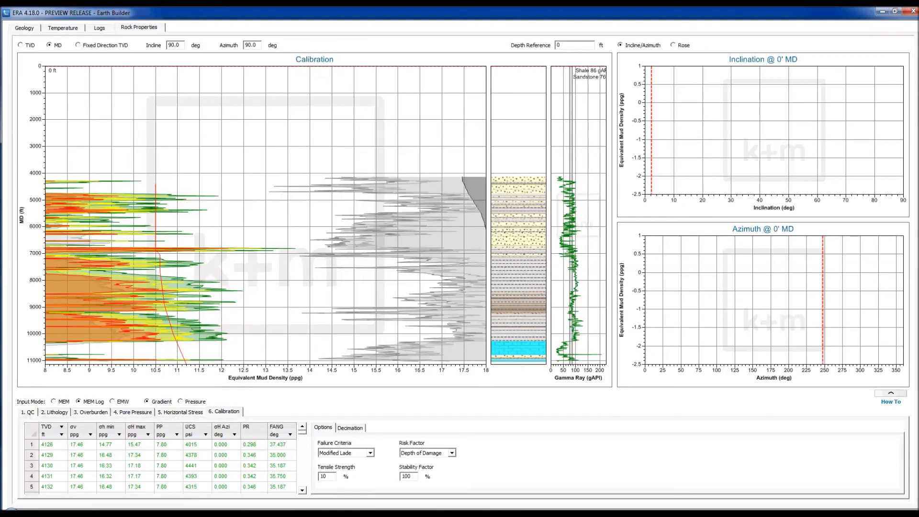